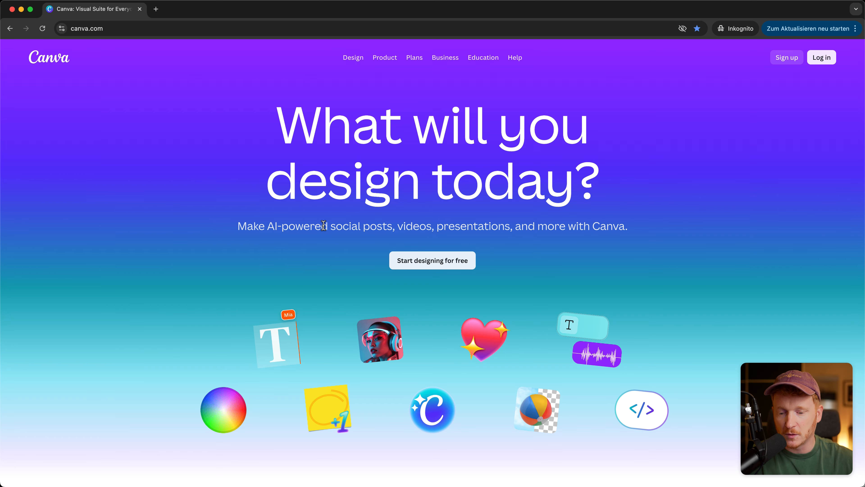
Minimize the logged-out incognito window to show the signed-in Canva home page.
drag(266, 227, 328, 226)
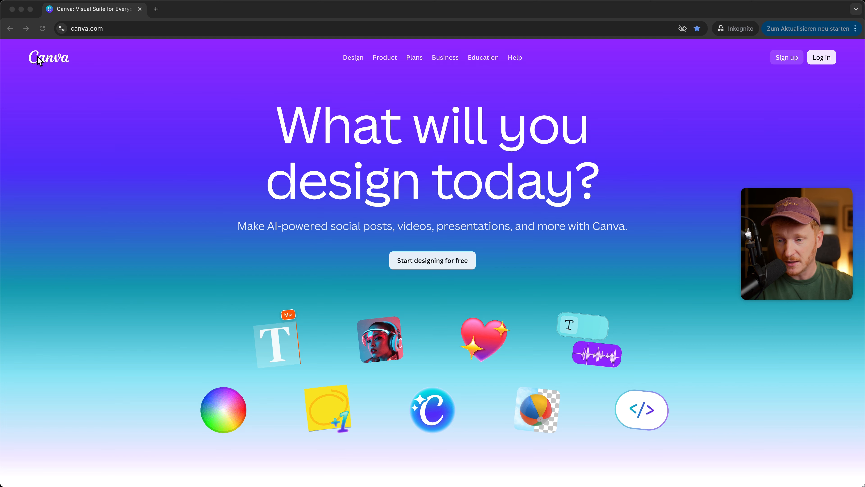
click(21, 10)
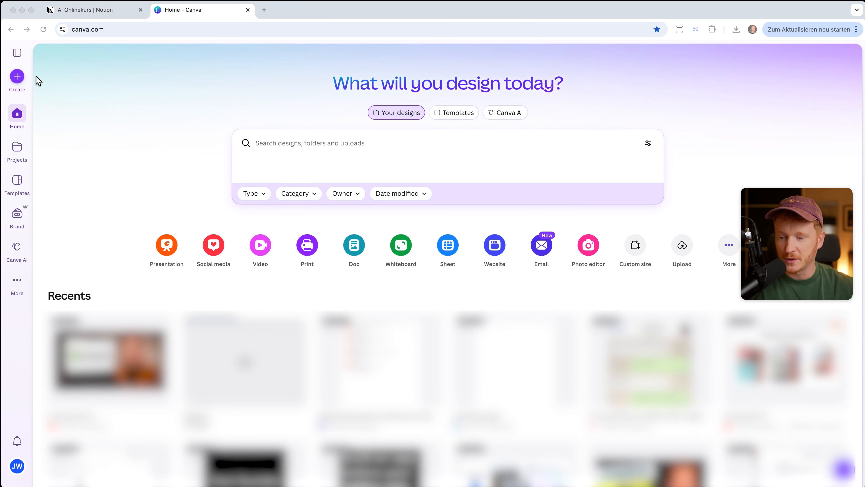
Open Create a design and browse Presentations, then the Social media formats.
click(18, 82)
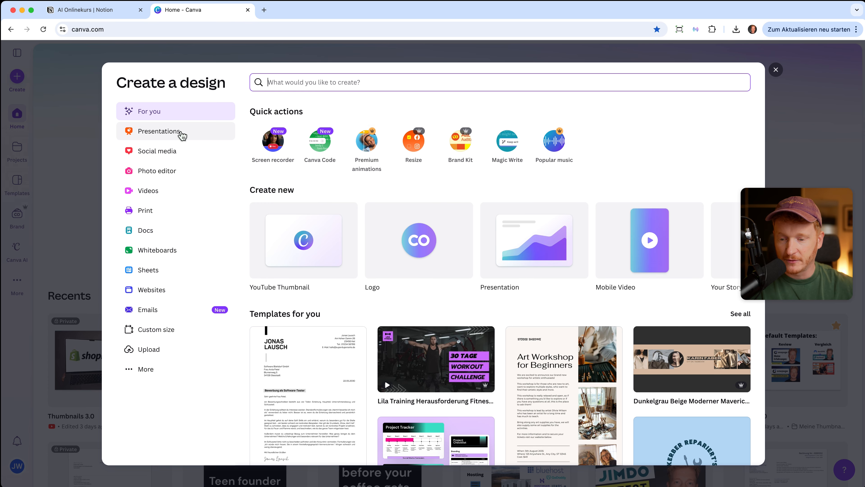
click(174, 135)
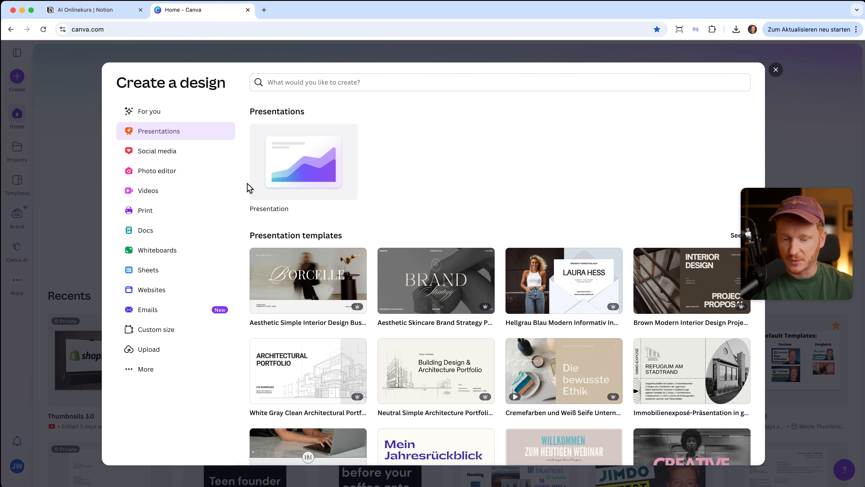
click(184, 152)
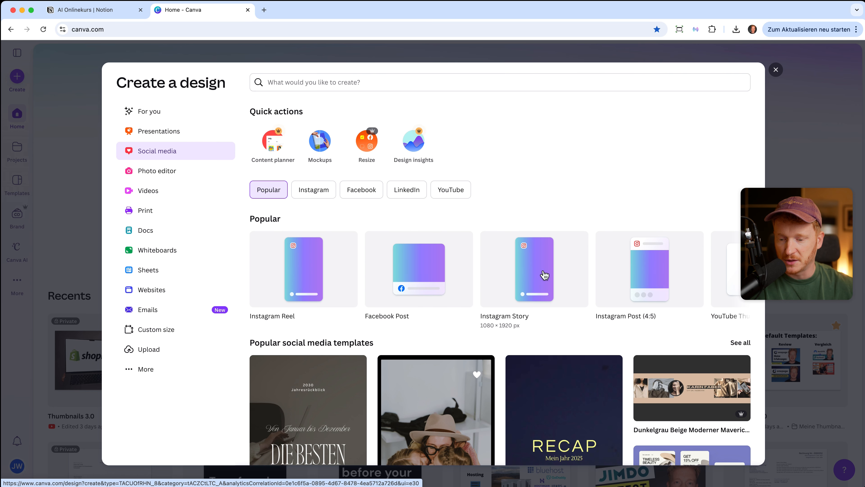
Filter Social media to Instagram and scroll through the Reel, Story and Post templates.
click(313, 190)
scroll(500, 297, down, 4)
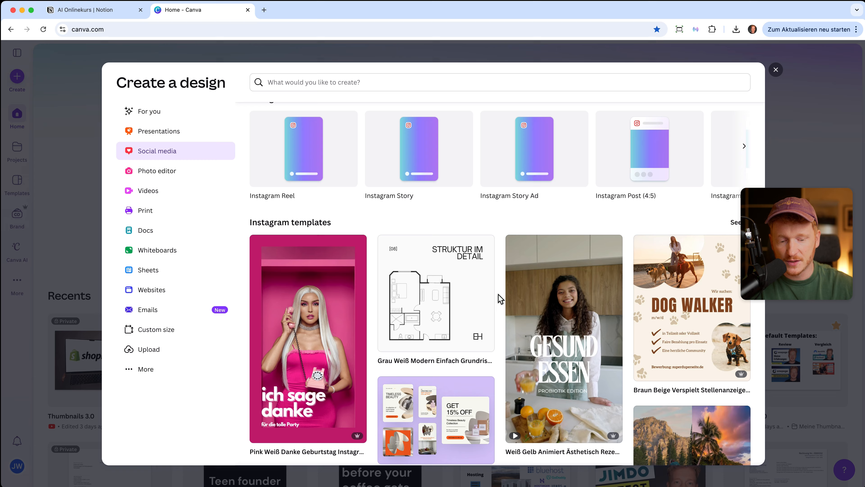
scroll(500, 298, down, 11)
scroll(627, 289, up, 8)
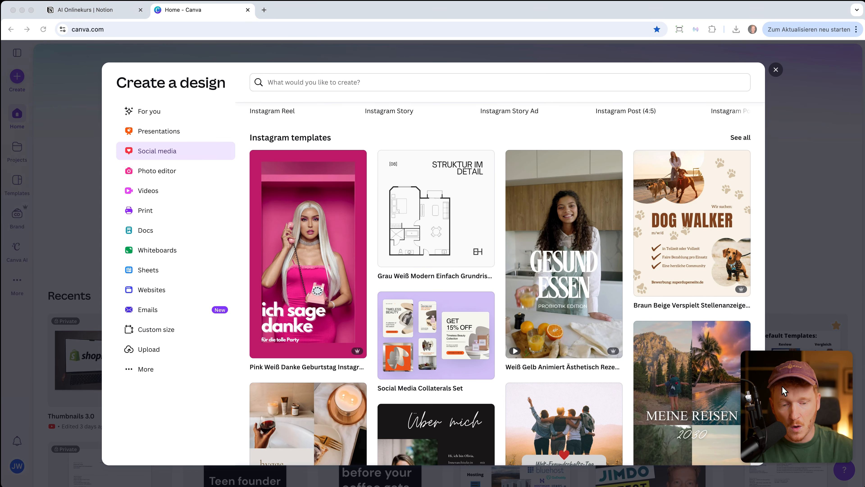
scroll(663, 302, down, 5)
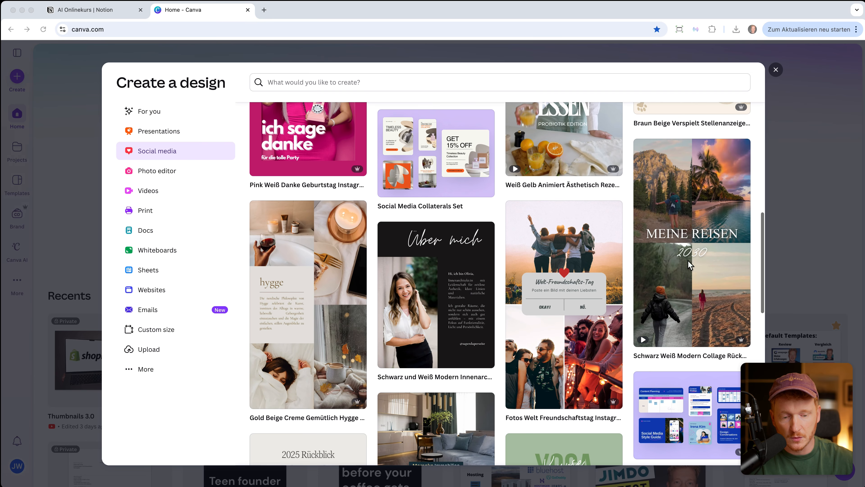
scroll(686, 273, down, 6)
scroll(686, 272, down, 4)
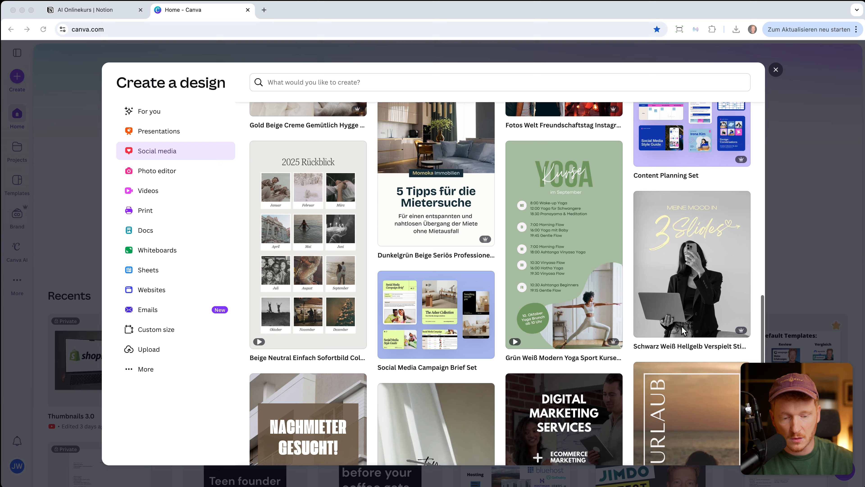
scroll(370, 150, up, 15)
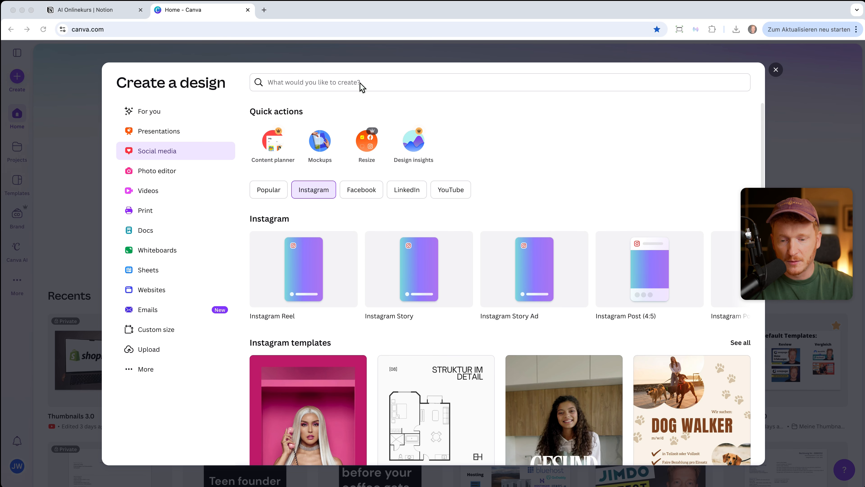
click(349, 83)
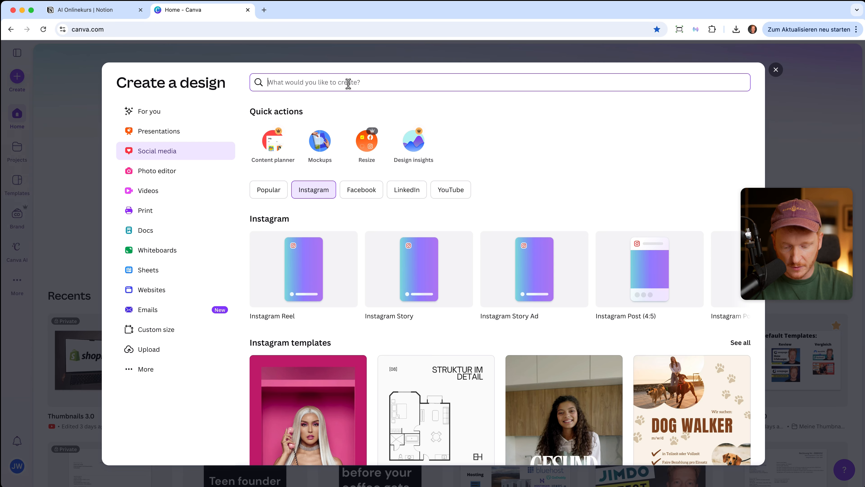
Search design types for 'ice cream shop' and create a new Ice Cream Logo design.
text(ice cream sh)
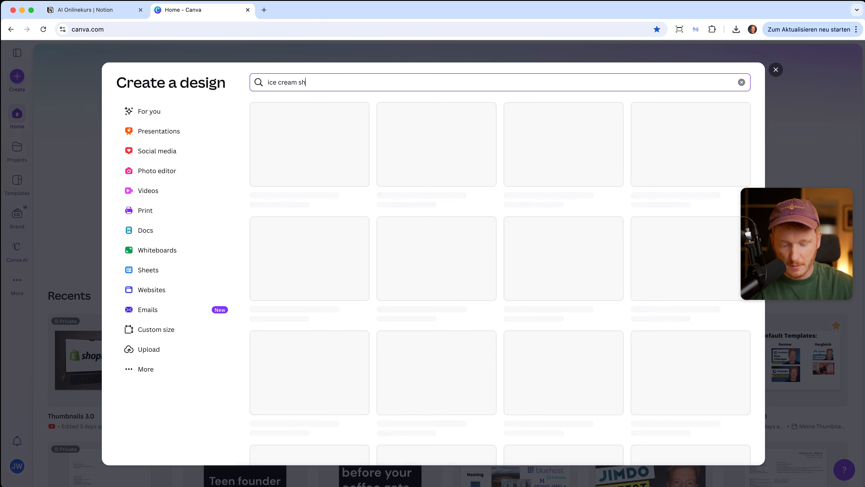
text(op)
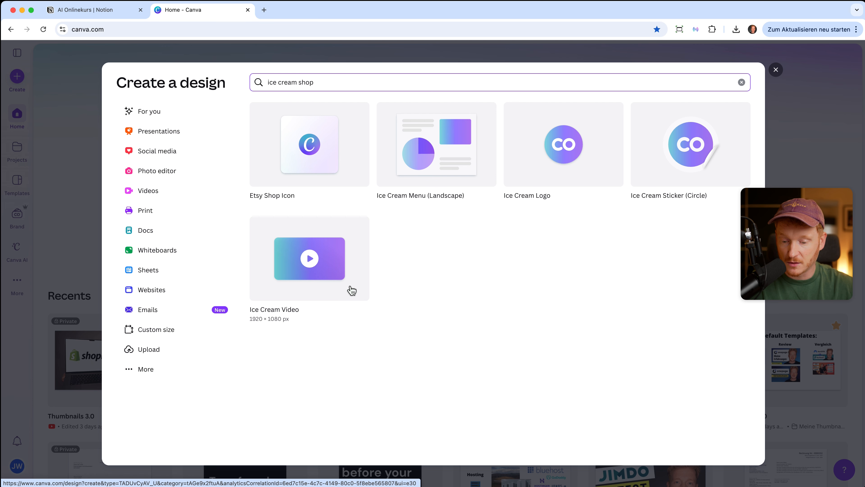
click(559, 157)
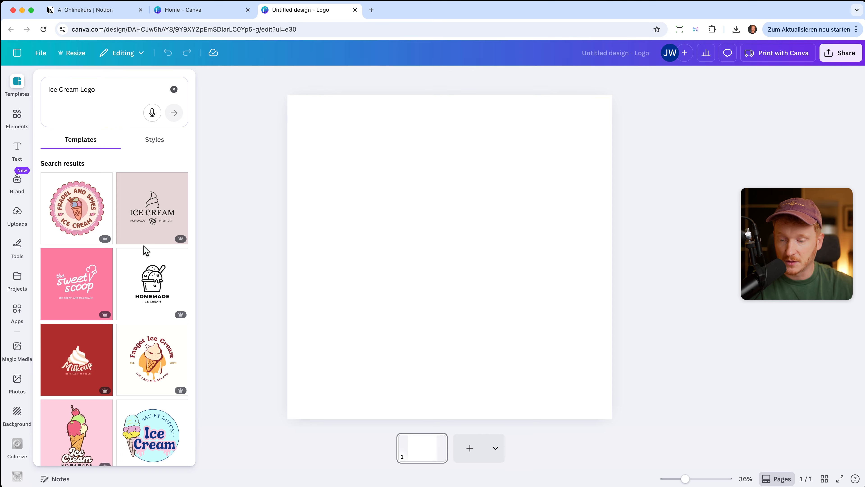
Apply the yellow illustrated Fauget Ice Cream cone logo template.
scroll(146, 251, down, 2)
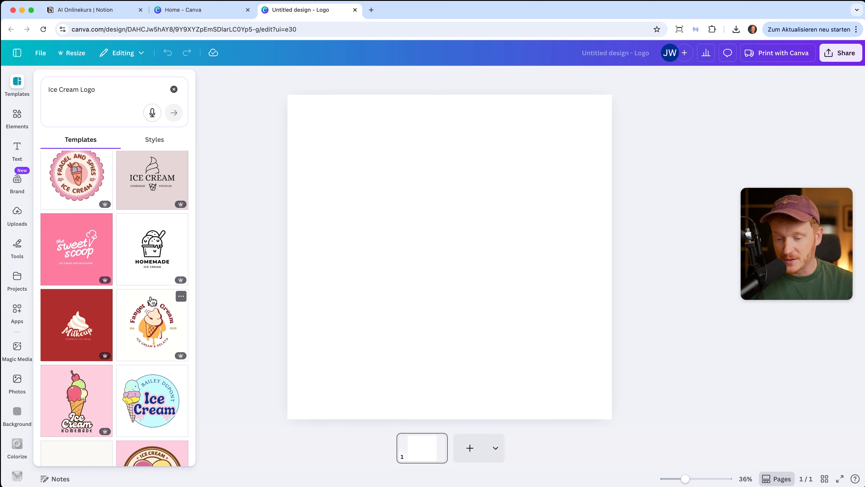
scroll(155, 311, down, 10)
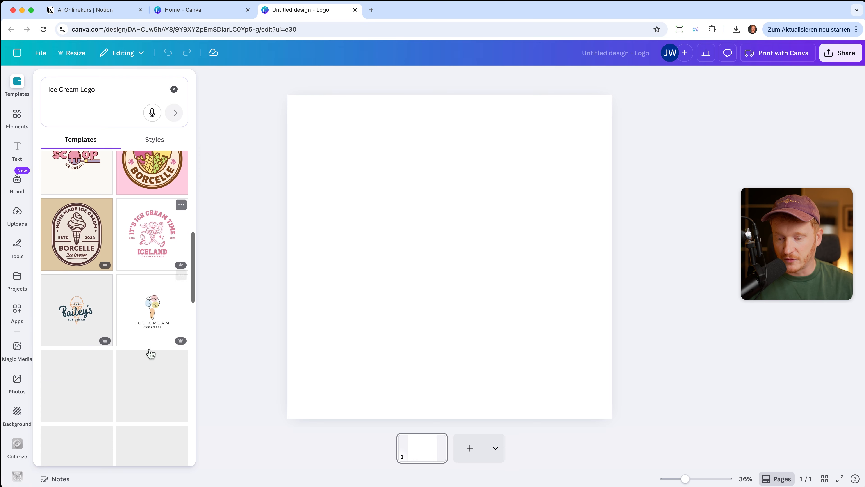
scroll(149, 349, up, 5)
click(149, 351)
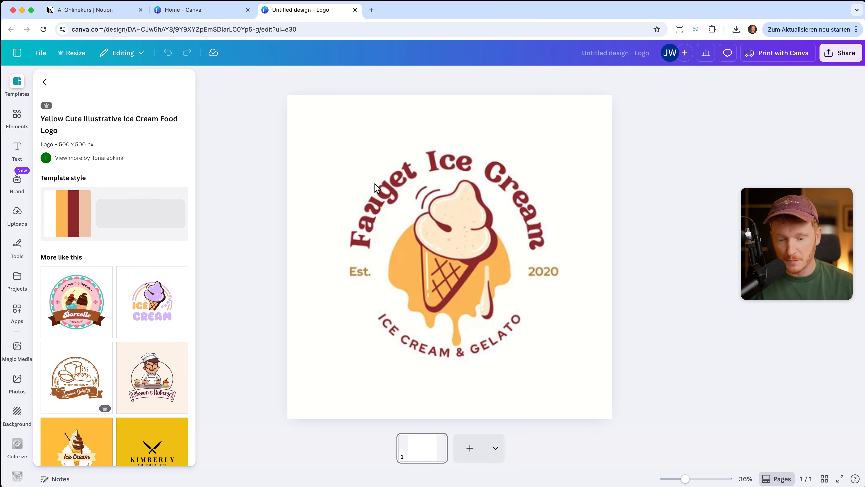
Retype the curved title as the new shop's name and move it higher.
click(395, 182)
double_click(395, 182)
text(Julöi)
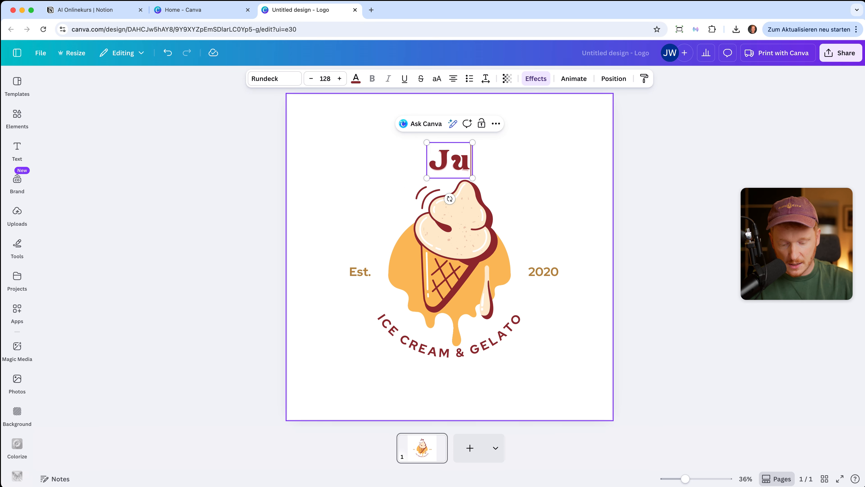
key(BackSpace)
key(BackSpace)
text(ian's Icecream)
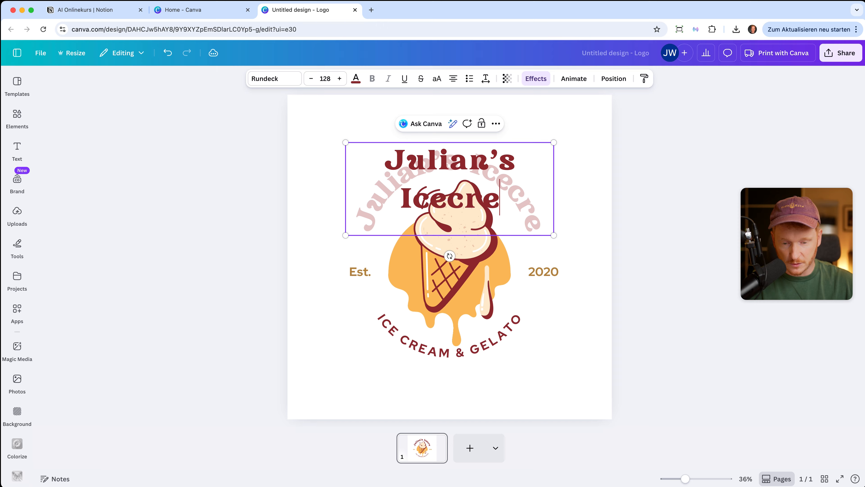
text( Shop)
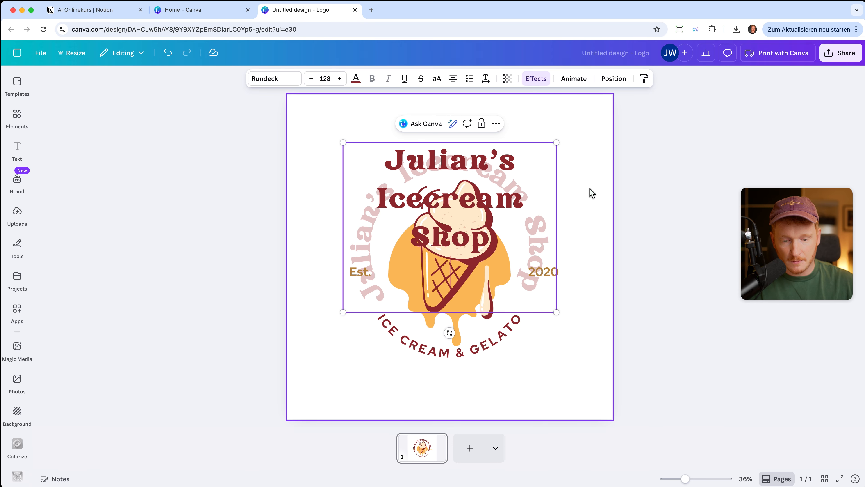
click(583, 176)
mouse_move(535, 206)
mouse_down()
mouse_move(532, 178)
mouse_move(534, 201)
mouse_up()
Drop 'Shop' from the title, split it into 'Ice Cream', and fit it around the cone.
click(530, 238)
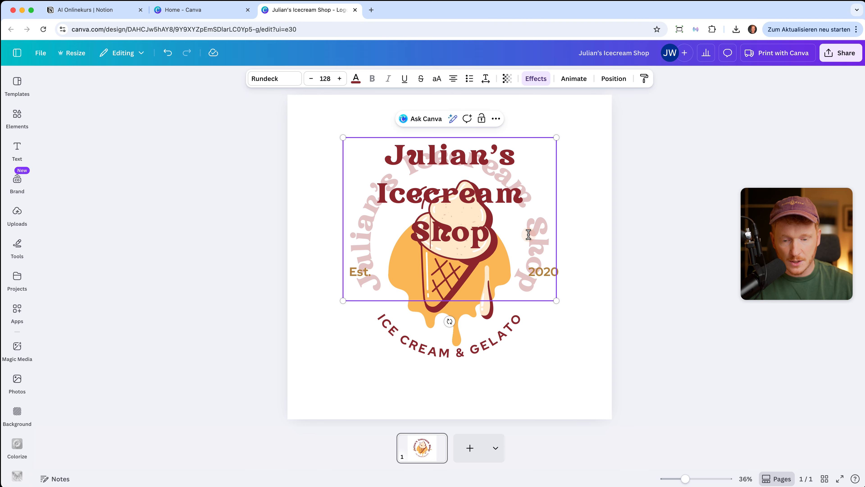
click(461, 218)
double_click(461, 218)
key(BackSpace)
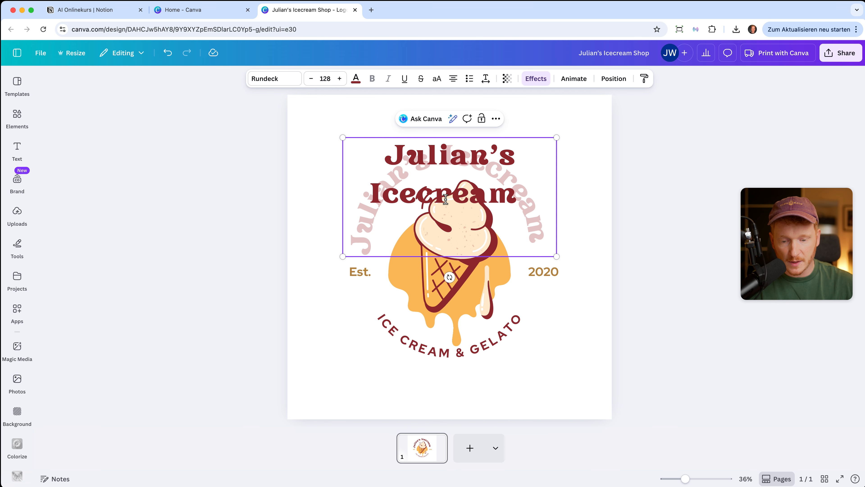
click(423, 193)
key(Delete)
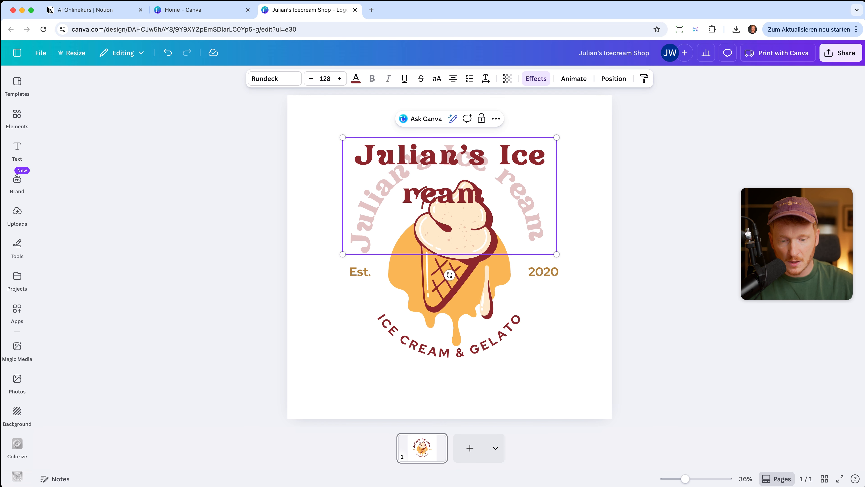
text(C)
click(589, 154)
click(539, 193)
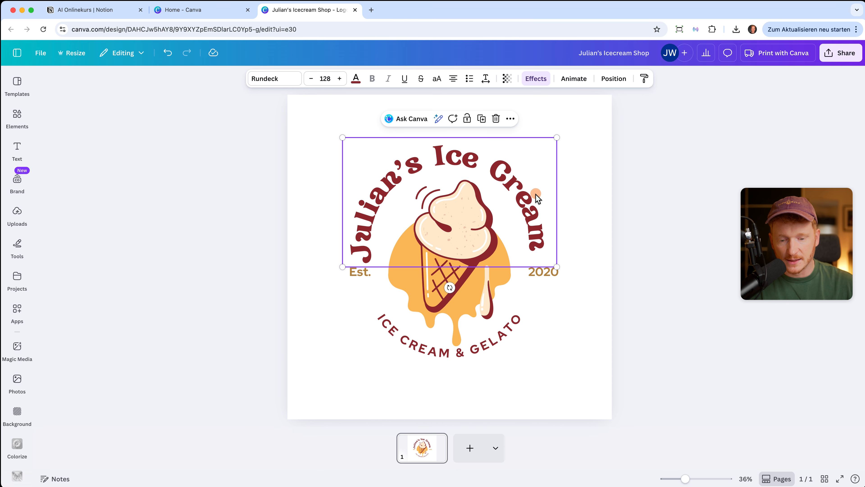
drag(539, 193, 535, 189)
click(579, 212)
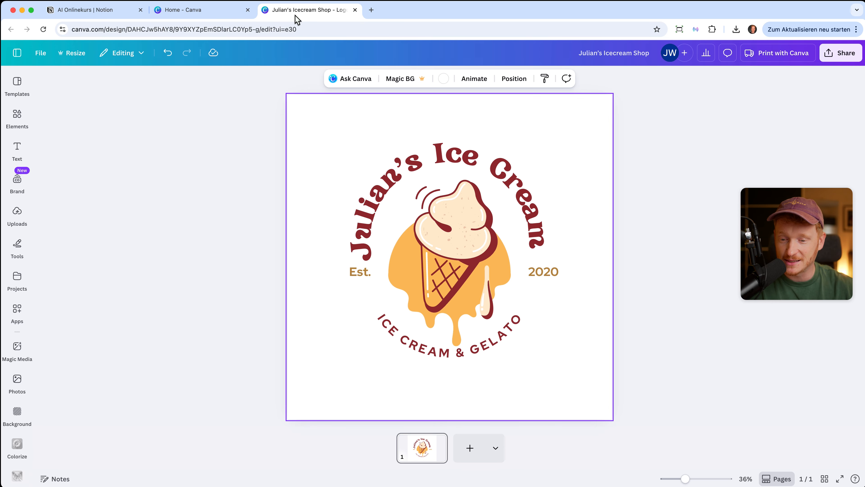
click(228, 14)
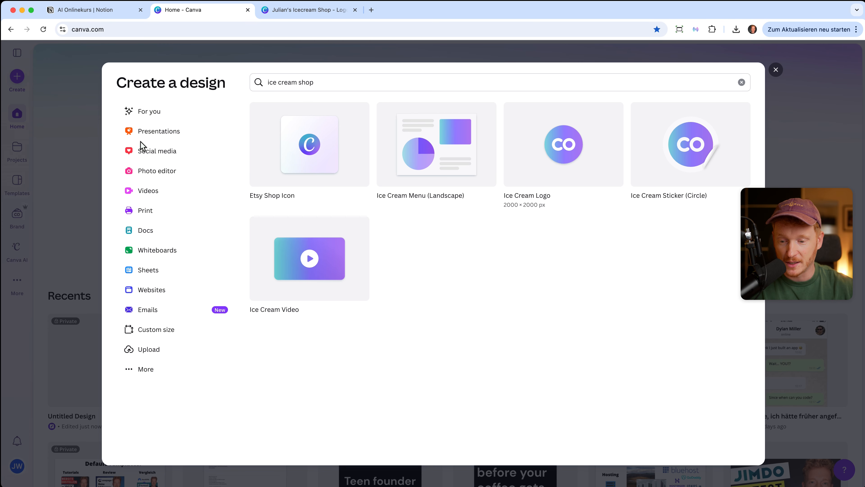
Create a blank Instagram Story and apply the live webinar template.
click(146, 153)
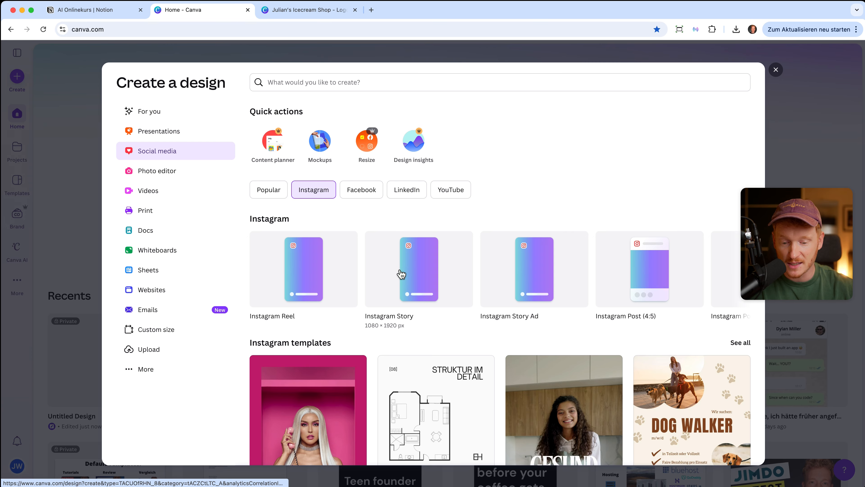
click(408, 307)
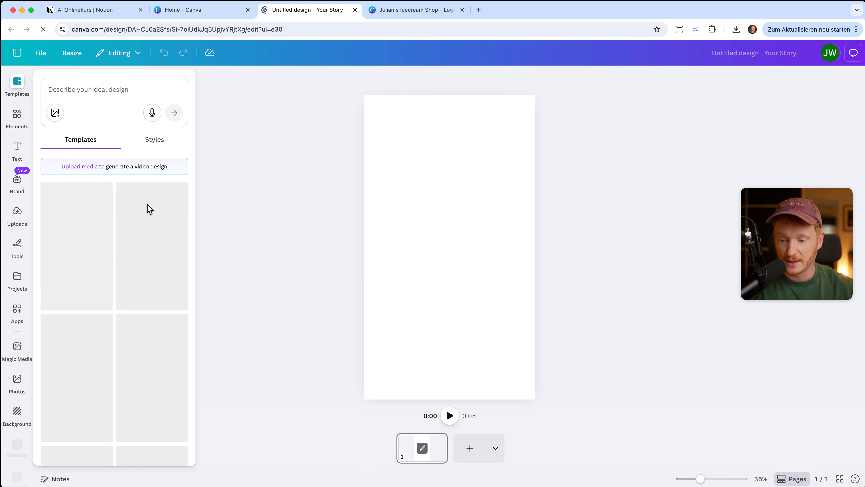
scroll(136, 246, down, 10)
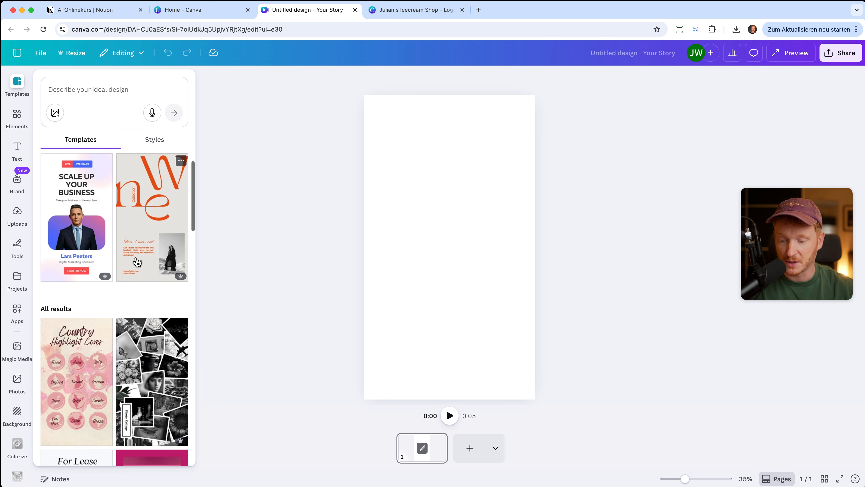
scroll(137, 262, up, 5)
scroll(125, 252, up, 8)
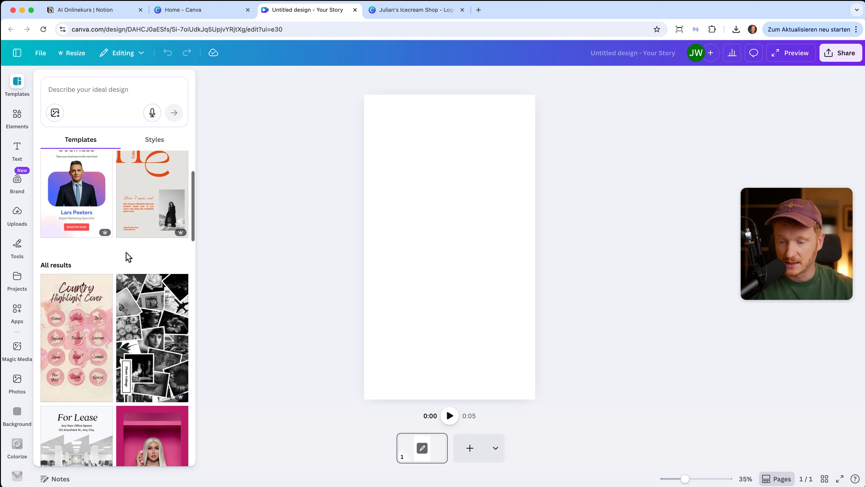
click(86, 268)
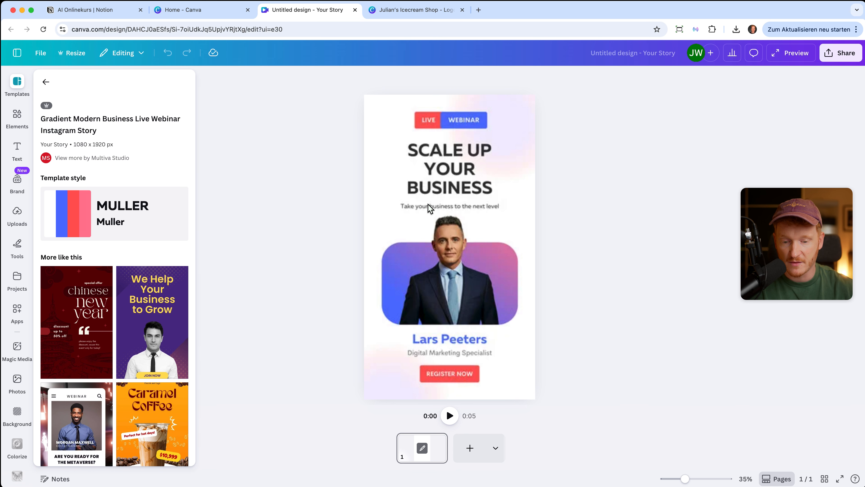
Add 'WITH AI' to the headline, delete the subtitle, and widen the headline box.
click(448, 151)
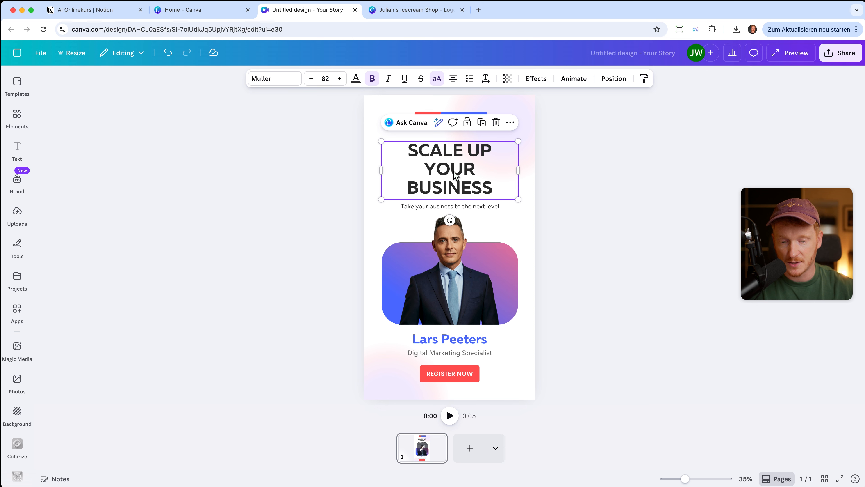
double_click(467, 194)
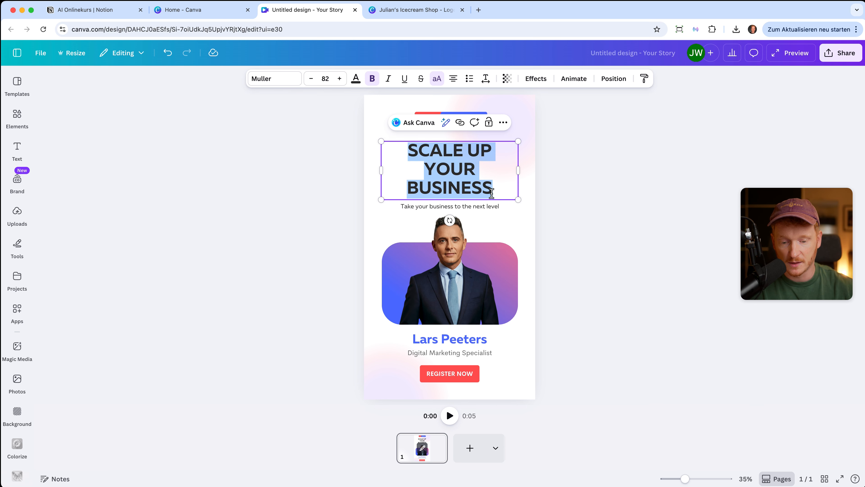
click(492, 190)
text(WITH AI)
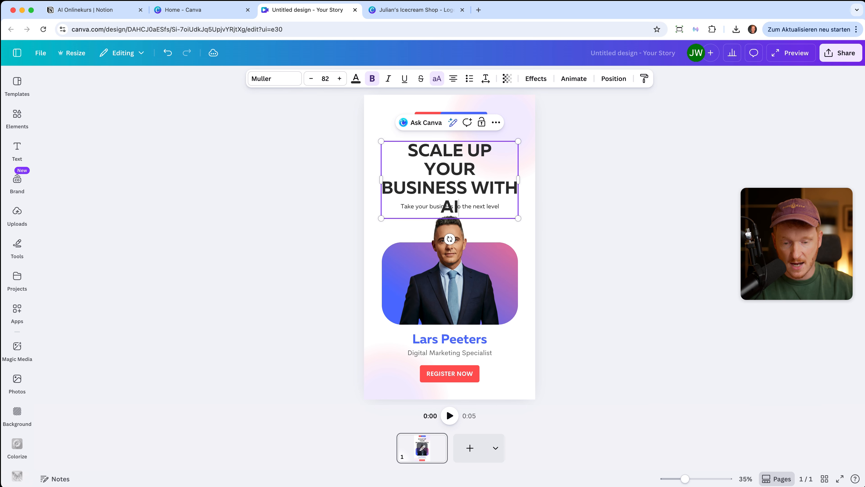
click(447, 208)
key(Delete)
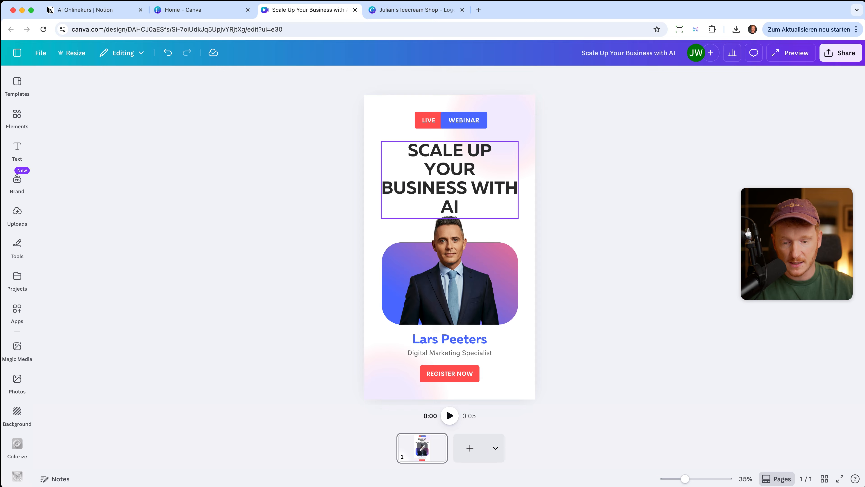
click(480, 201)
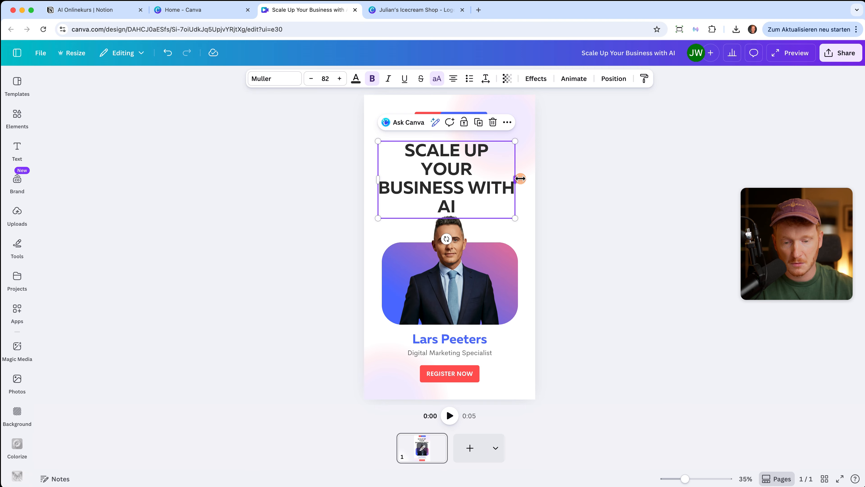
drag(520, 178, 526, 178)
Replace the speaker's name with the new full name and delete the man's photo.
double_click(457, 343)
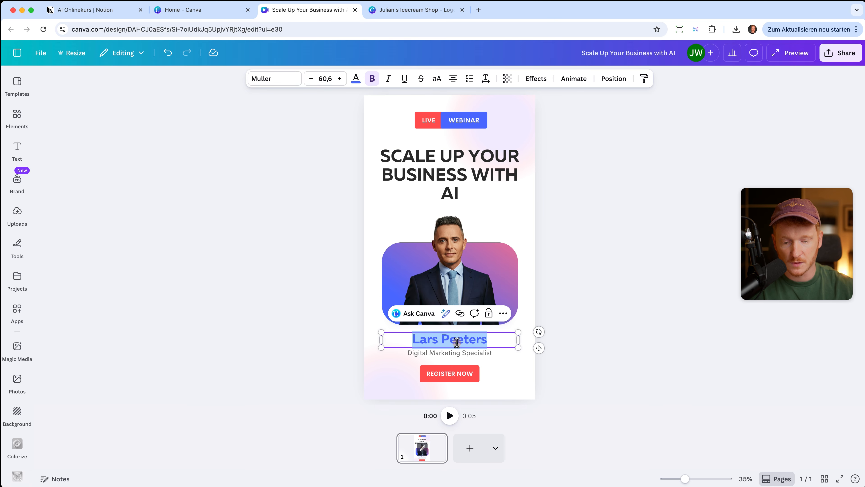
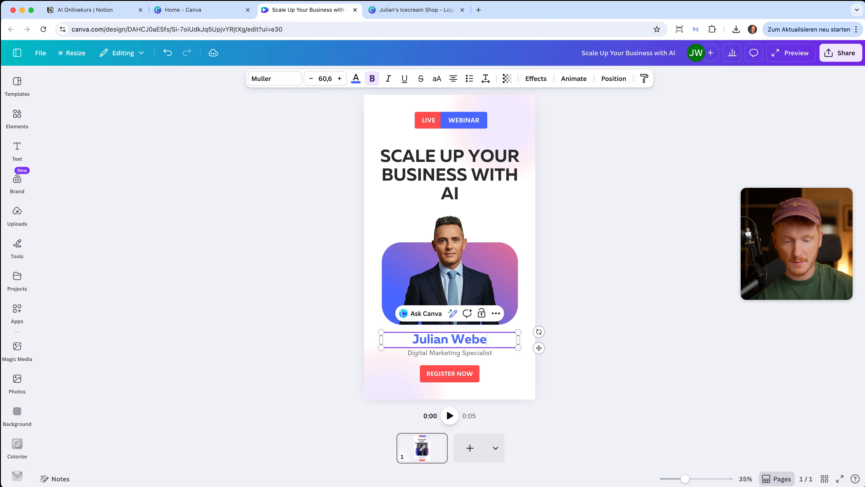
key(Escape)
key(Escape)
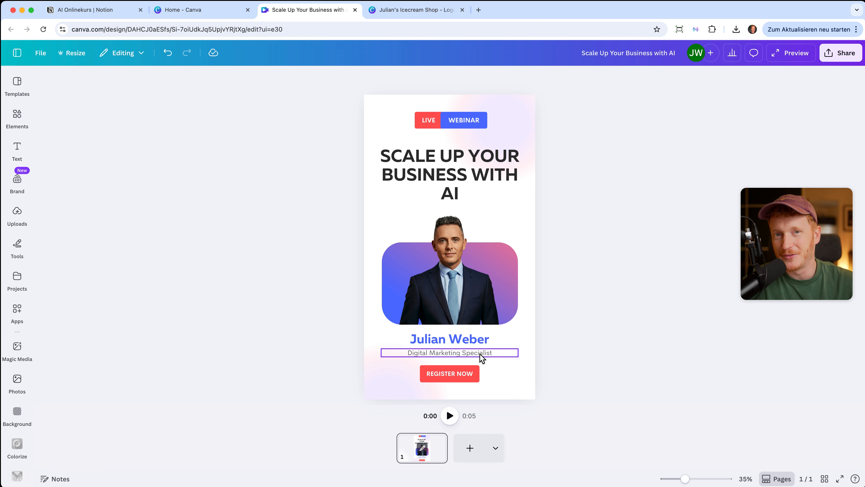
click(465, 296)
key(Delete)
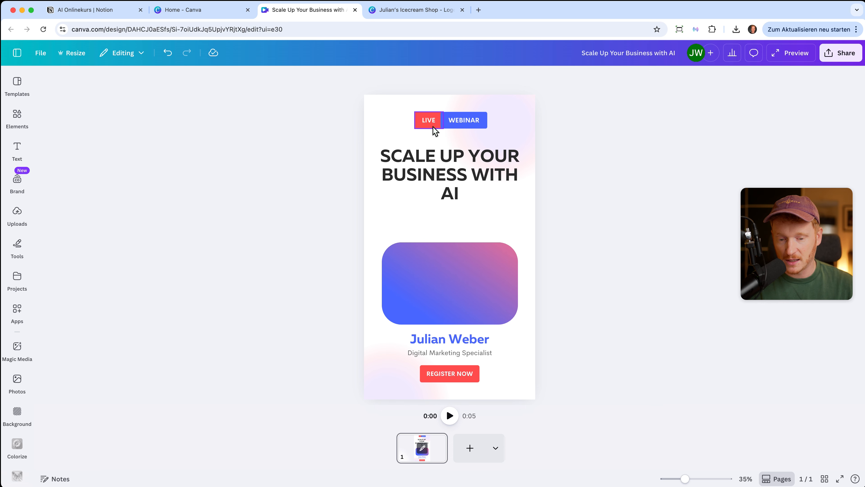
click(419, 174)
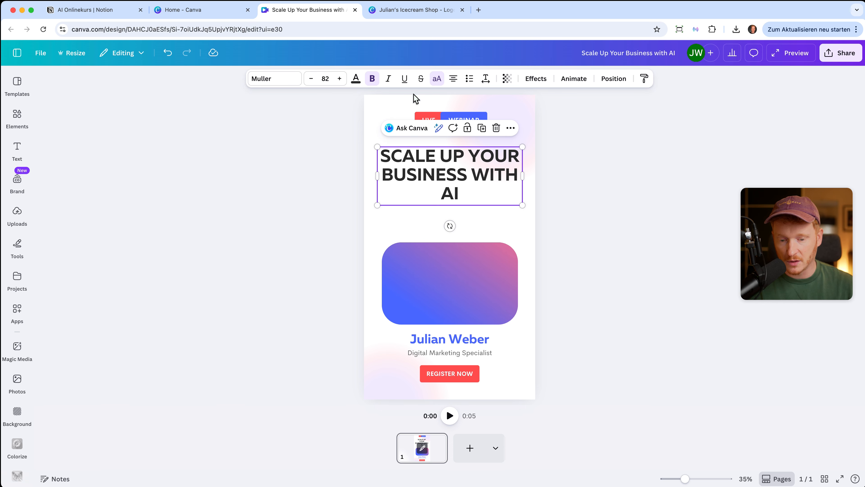
Try red, turquoise and green on the rectangle, then undo back to the blue gradient.
click(480, 259)
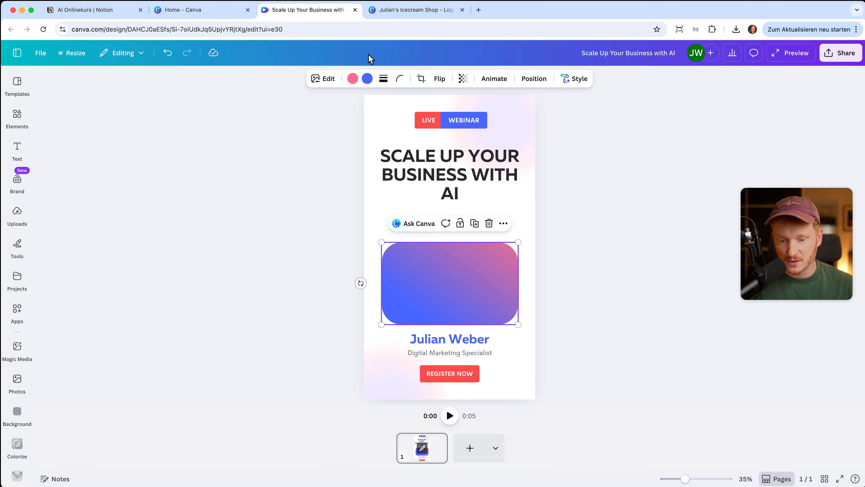
click(367, 79)
click(157, 149)
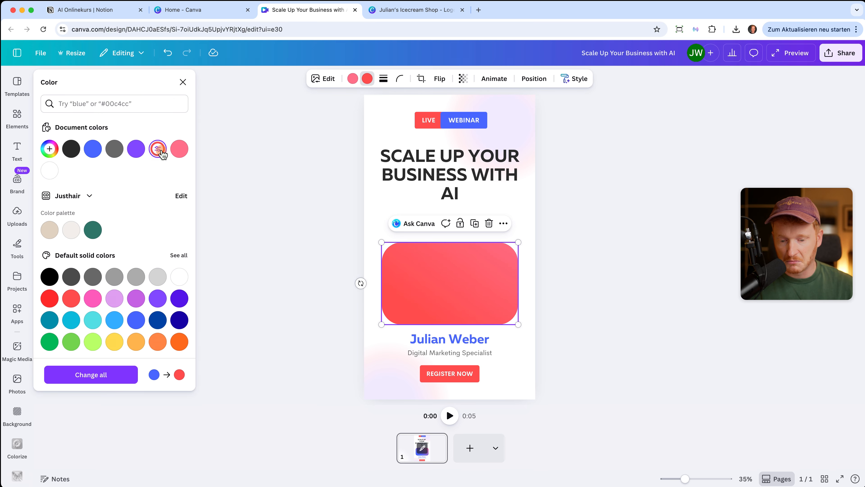
click(93, 326)
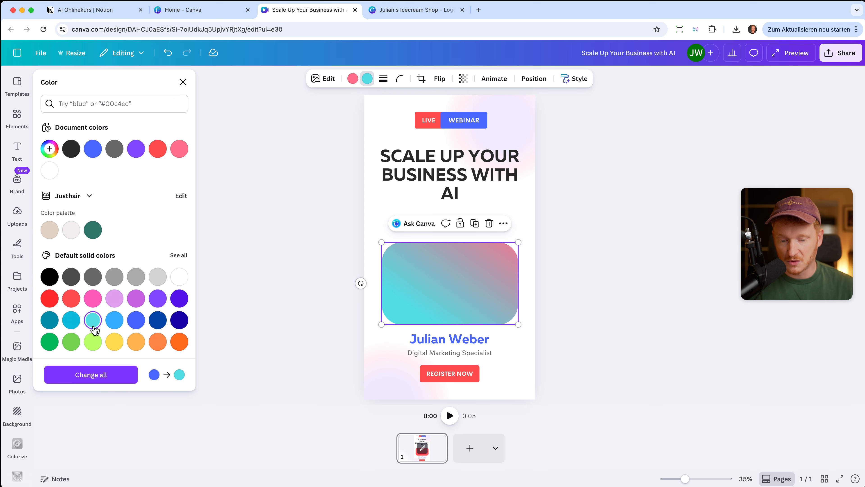
click(71, 344)
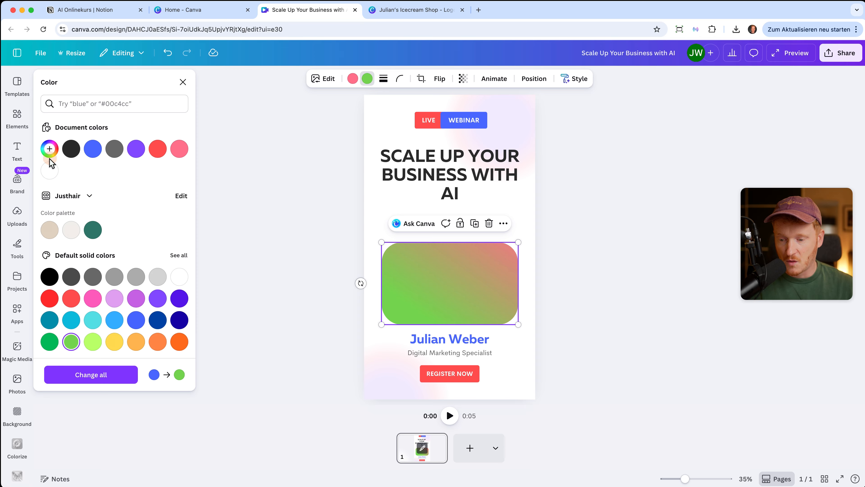
click(49, 148)
mouse_move(125, 179)
mouse_down()
mouse_move(138, 166)
mouse_move(126, 189)
mouse_up()
click(167, 55)
click(168, 55)
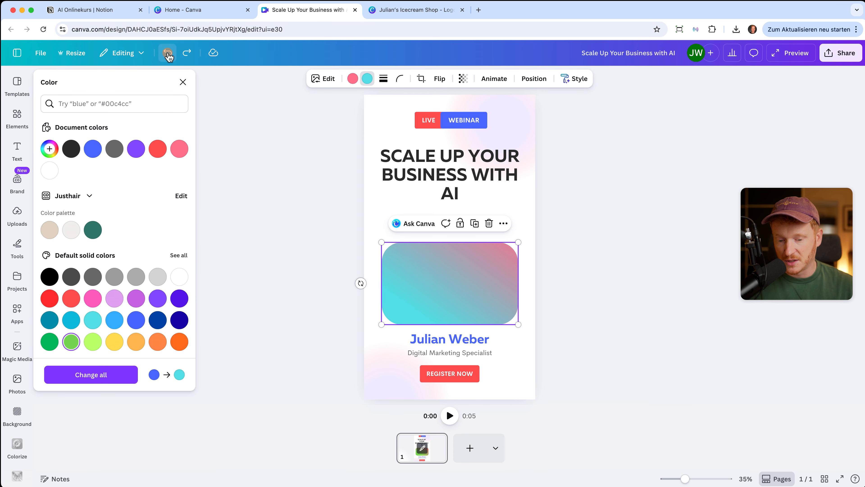
click(168, 54)
click(168, 54)
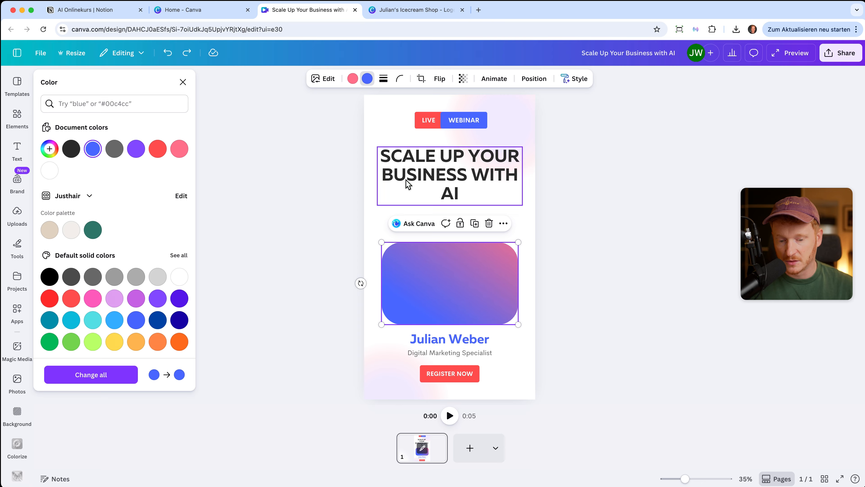
click(188, 84)
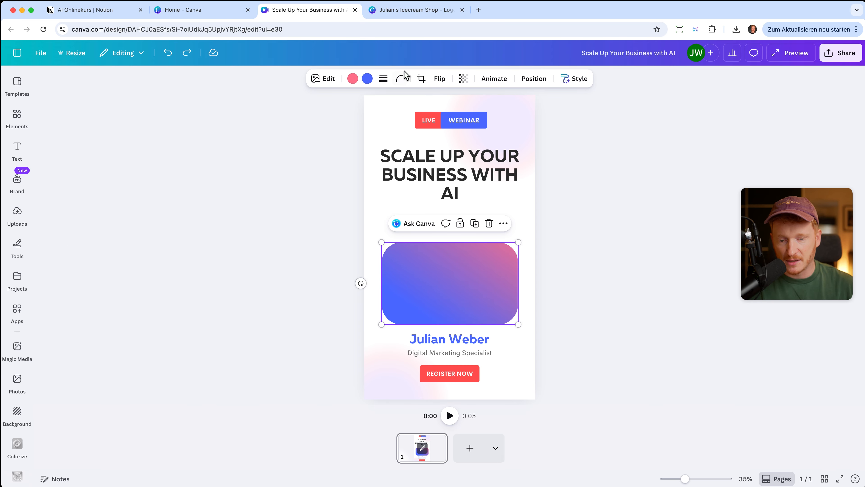
Test corner rounding at 21 on the rectangle, then reset it to 0.
click(400, 79)
mouse_move(356, 117)
mouse_down()
mouse_move(376, 120)
mouse_move(349, 124)
mouse_up()
click(557, 165)
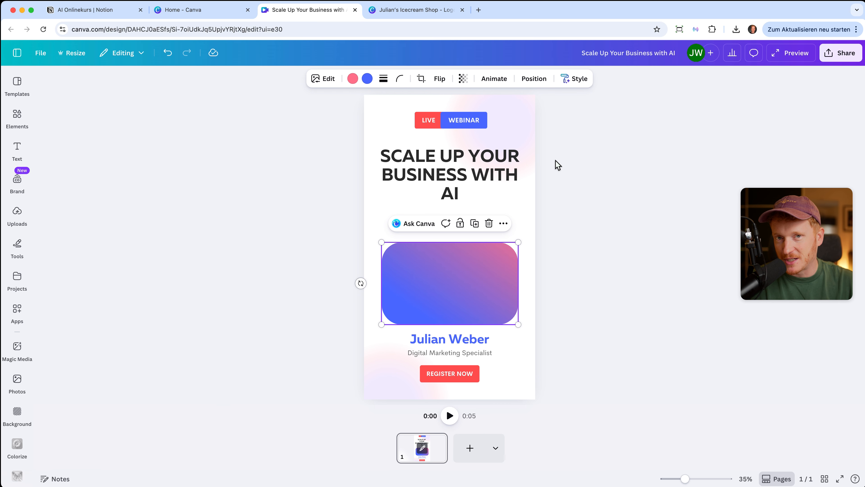
click(152, 215)
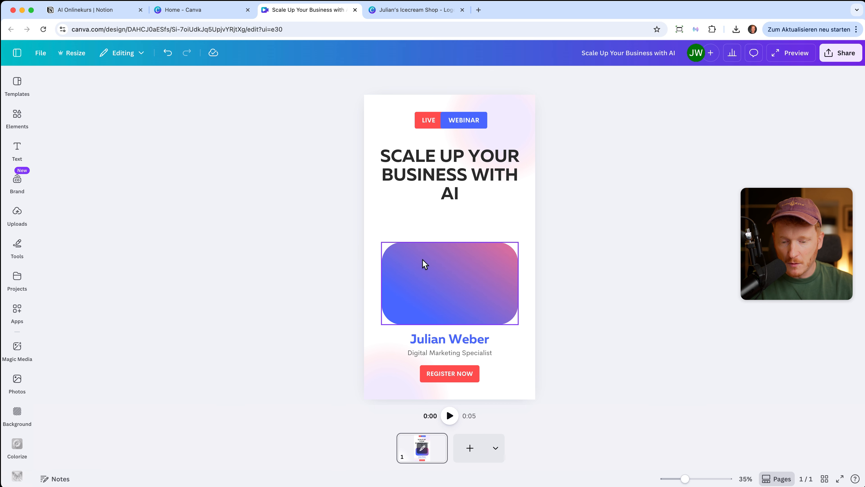
Upload the portrait photo and position it over the gradient frame.
click(17, 213)
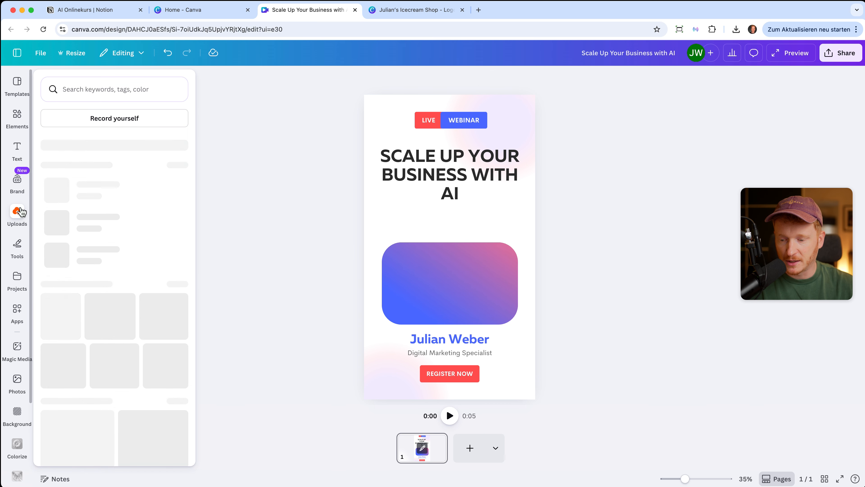
click(110, 122)
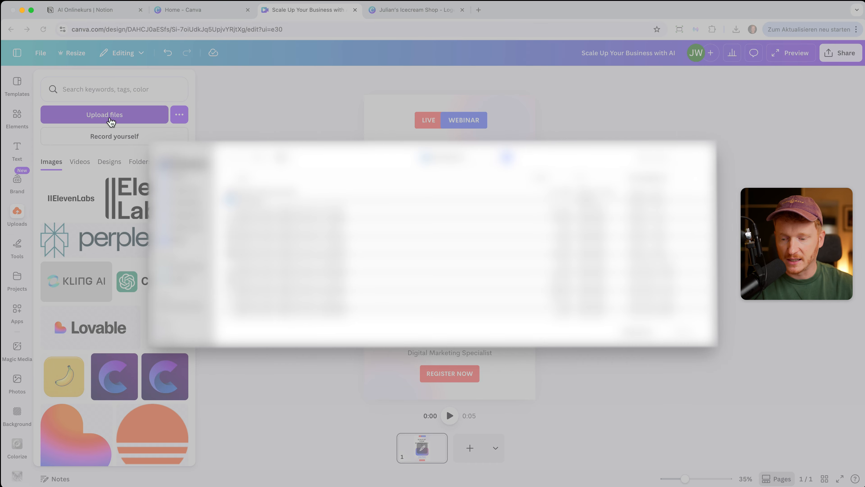
click(198, 190)
click(255, 201)
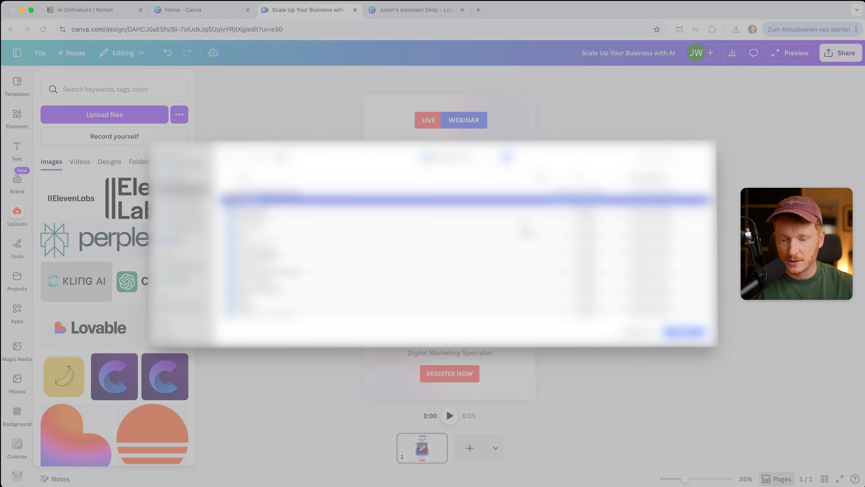
click(683, 334)
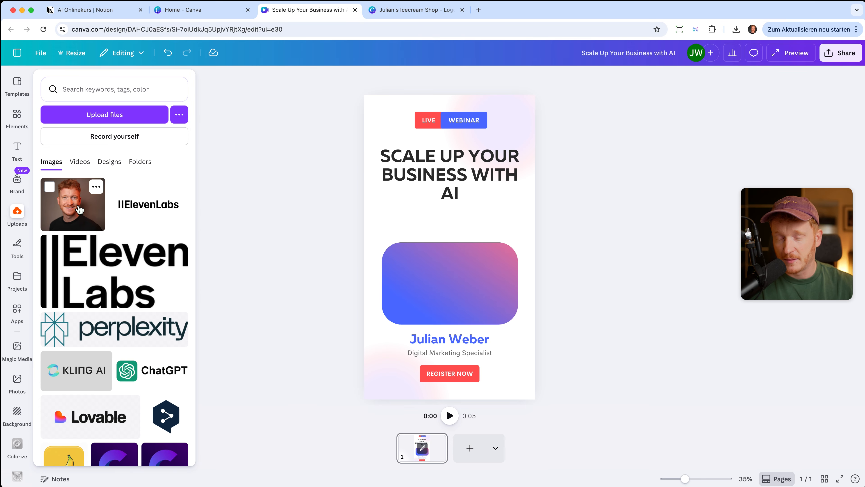
click(80, 209)
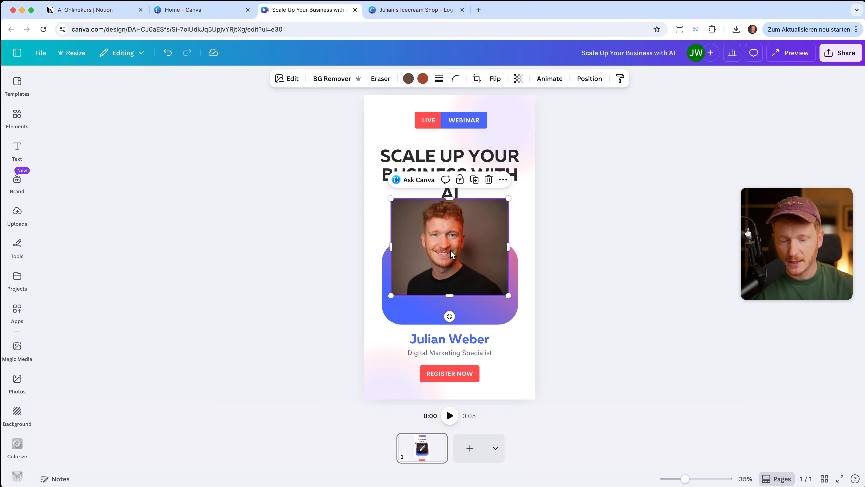
drag(451, 244, 451, 275)
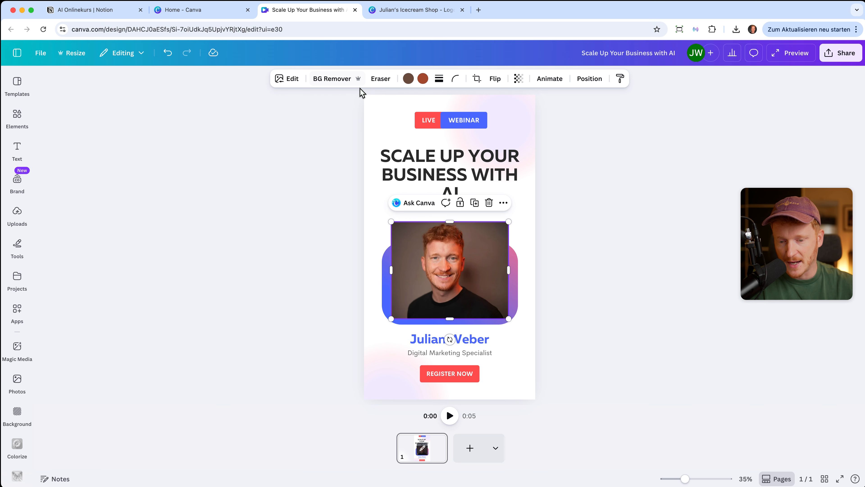
Remove the portrait's background, then enlarge and reposition the cutout over the frame.
click(345, 79)
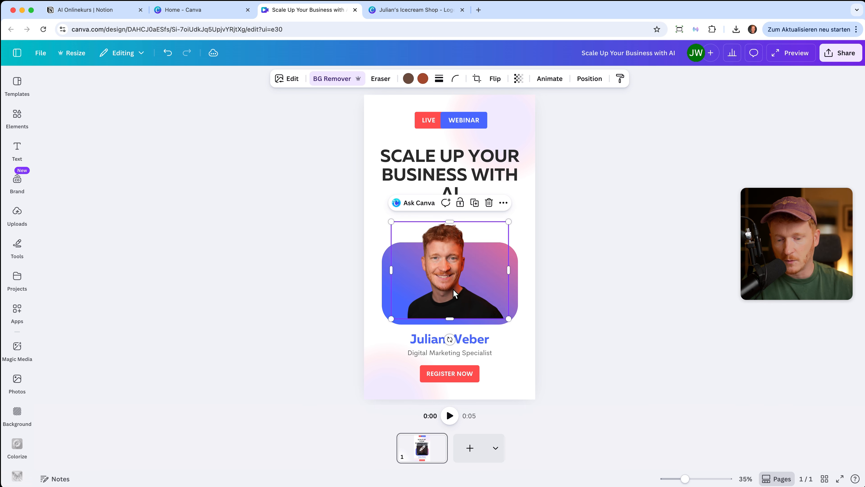
drag(451, 285, 447, 292)
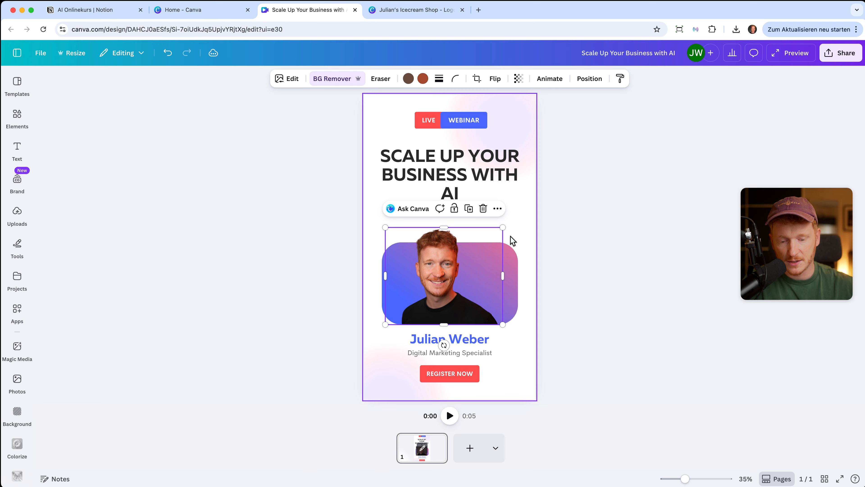
drag(503, 228, 527, 212)
drag(450, 248, 438, 244)
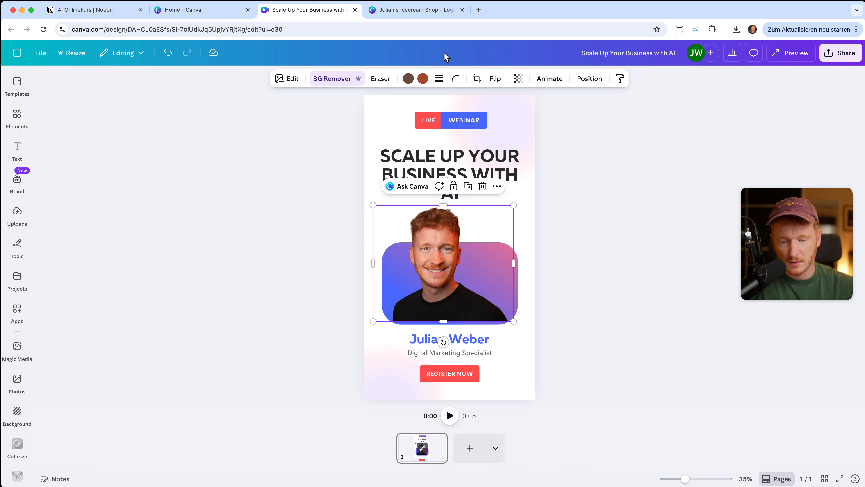
Set the photo's corner rounding to 85 and enlarge it slightly to the left.
click(450, 80)
drag(411, 116, 467, 133)
drag(449, 266, 449, 266)
click(530, 290)
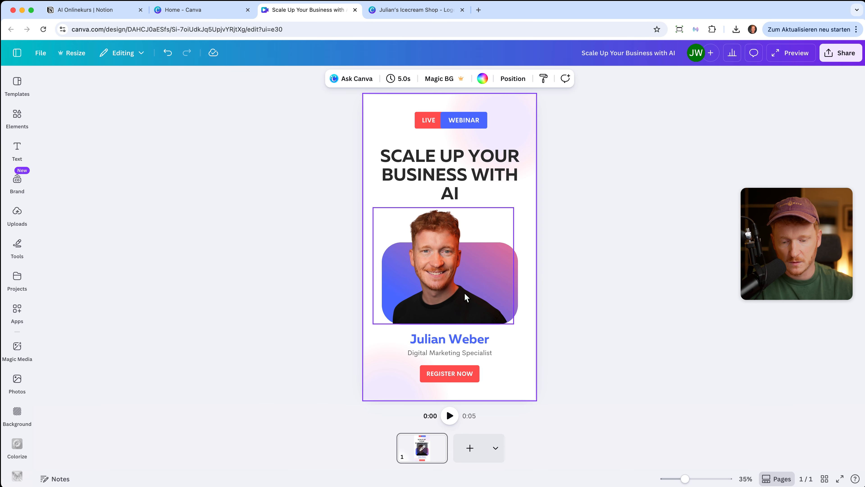
click(510, 296)
scroll(448, 295, up, 5)
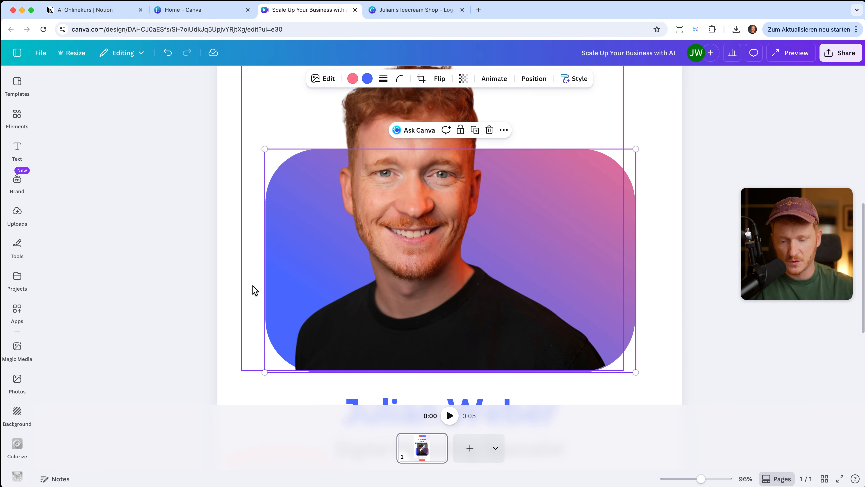
drag(263, 372, 260, 370)
click(670, 242)
scroll(670, 242, down, 5)
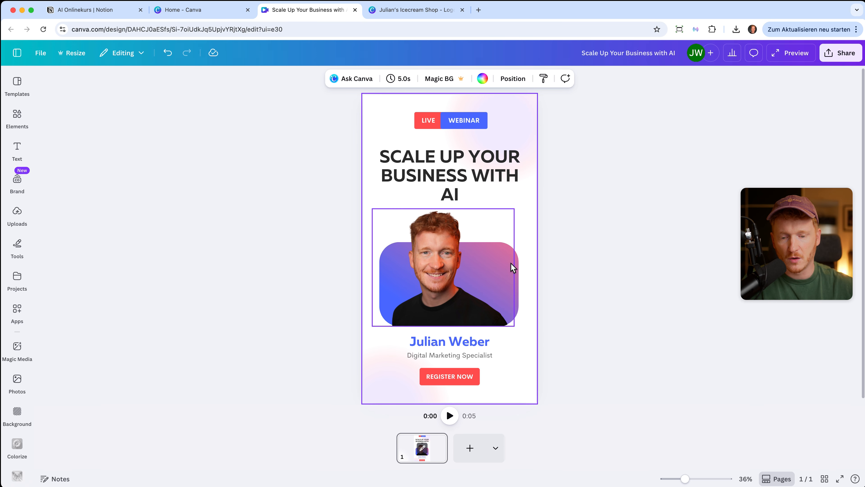
click(640, 232)
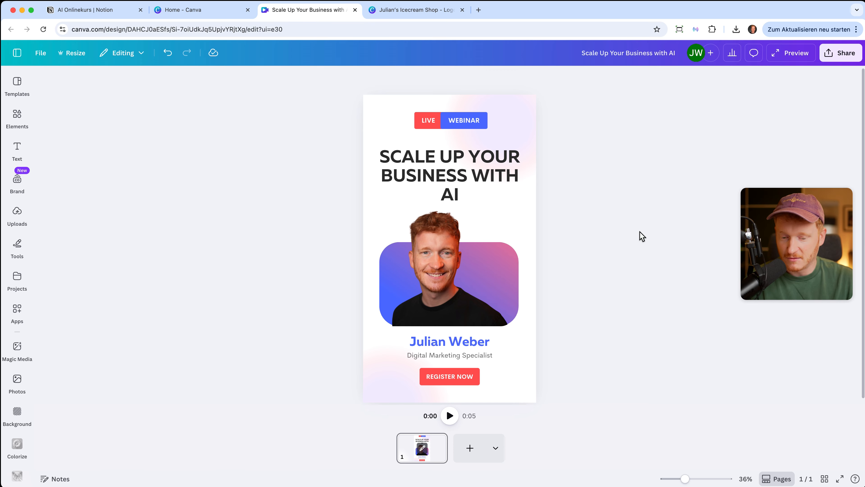
Create a YouTube Thumbnail from the 'th' search and apply the Elite as Audience template.
click(215, 11)
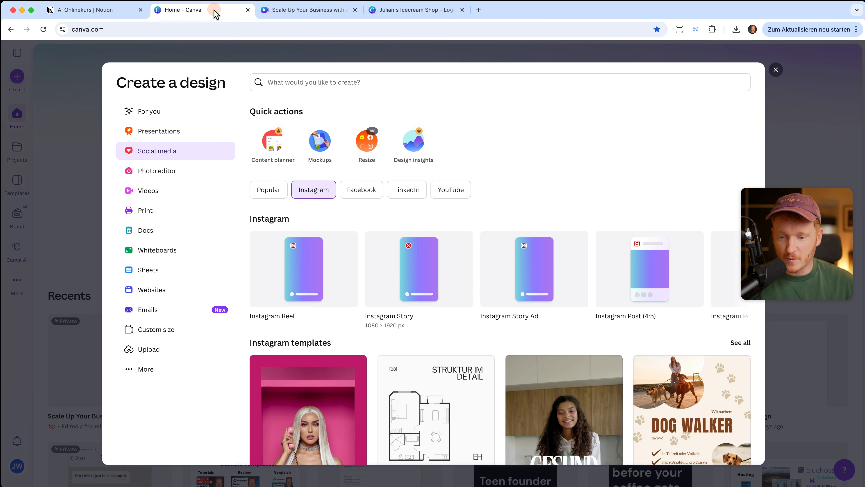
click(162, 196)
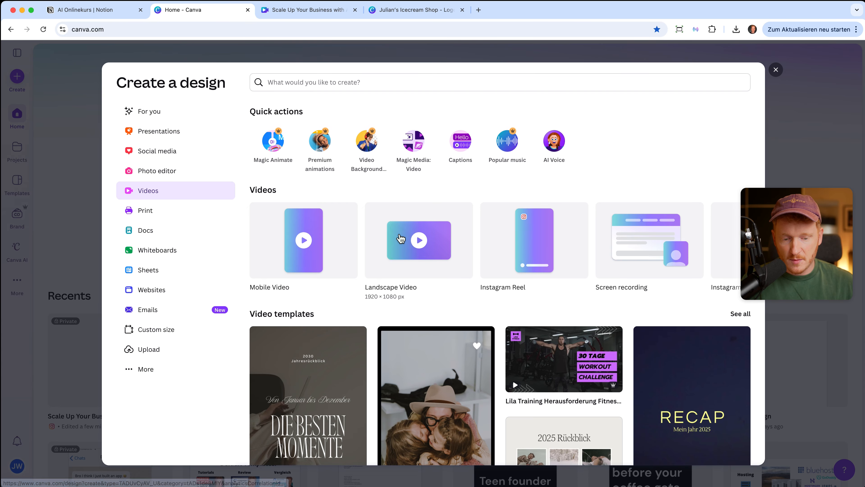
scroll(526, 262, right, 1)
scroll(526, 261, right, 10)
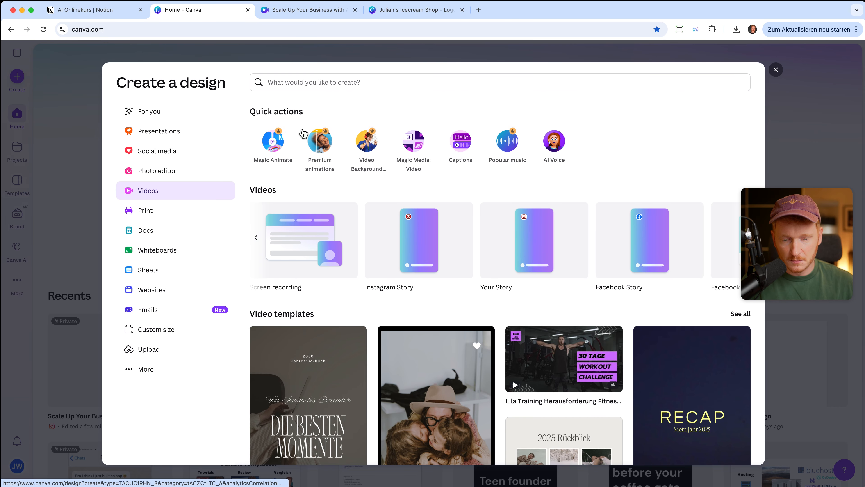
click(296, 81)
text(thumb)
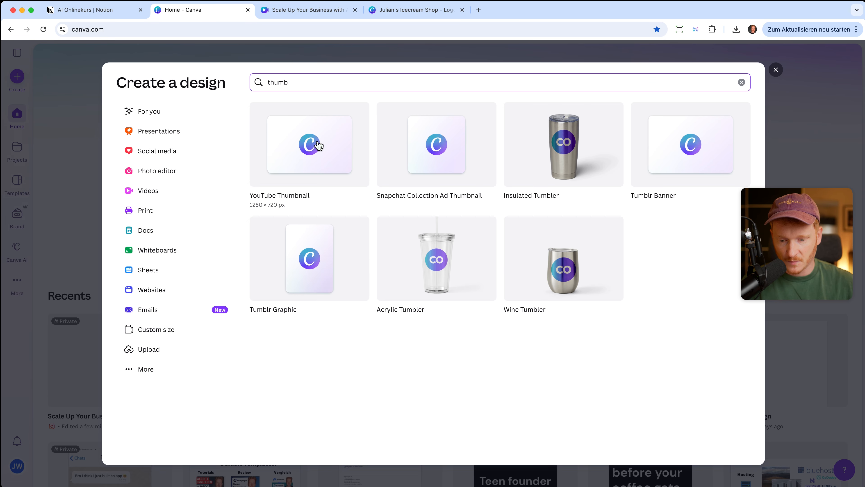
click(318, 146)
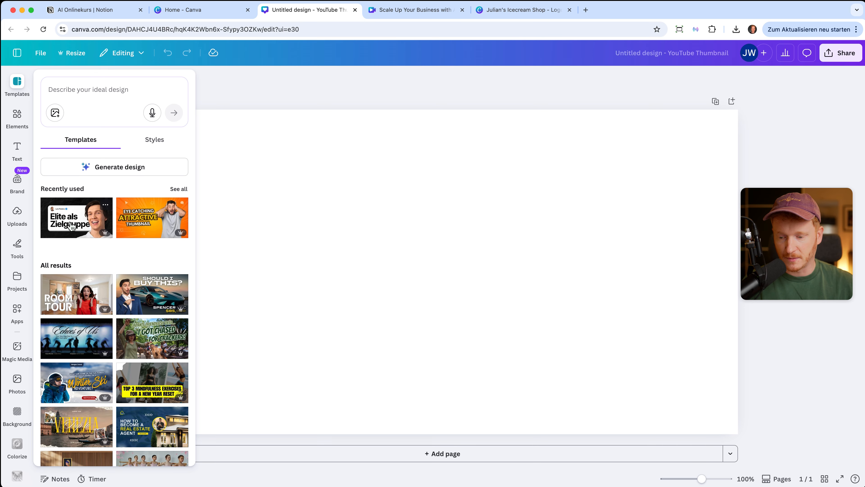
drag(71, 227, 476, 232)
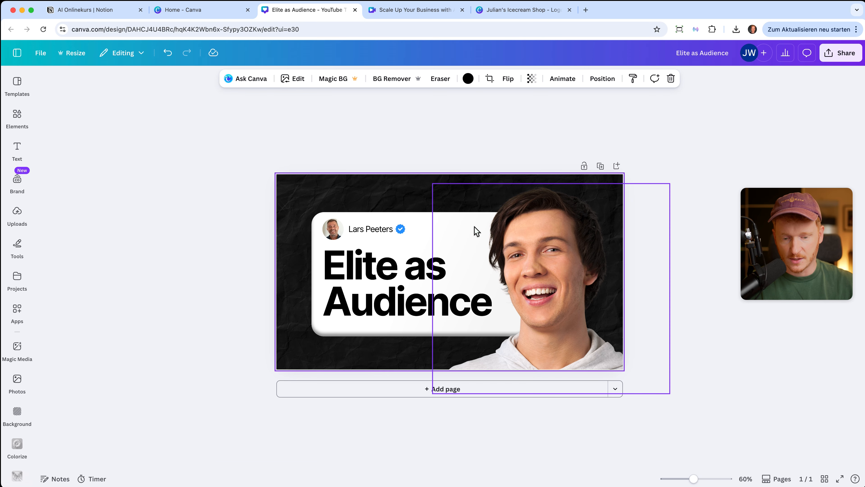
Delete the template's smiling model cutout from the thumbnail.
click(646, 163)
click(559, 261)
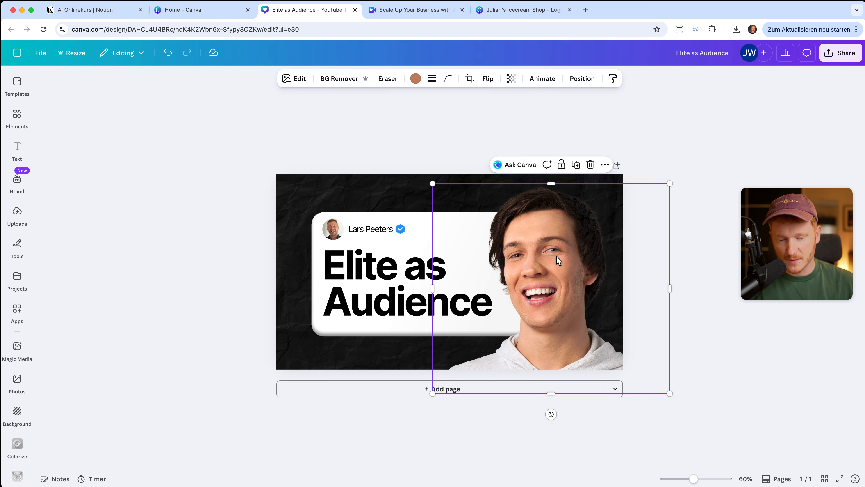
key(Delete)
Add the uploaded portrait with background removed, enlarge it at right, and duplicate the page.
click(17, 216)
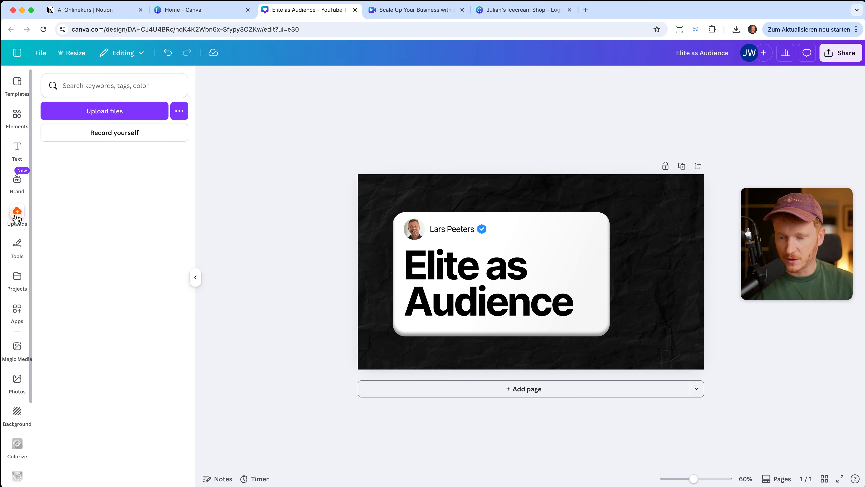
click(73, 200)
click(408, 82)
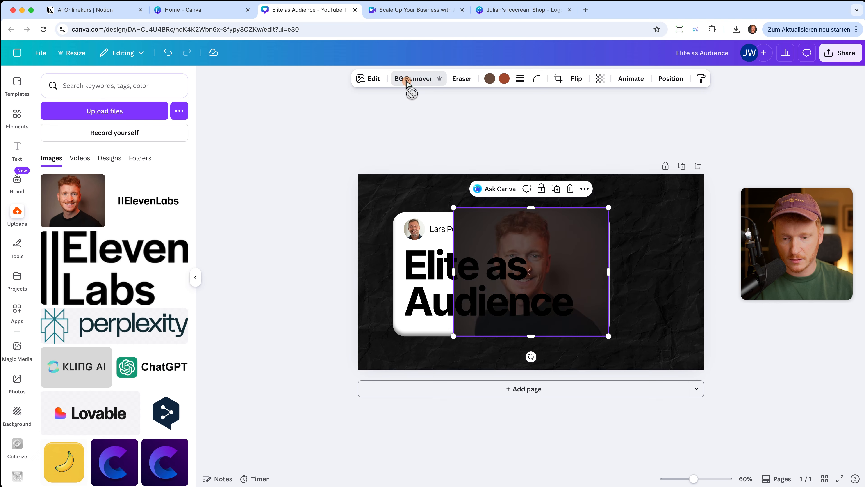
drag(469, 215, 518, 158)
drag(581, 239, 606, 237)
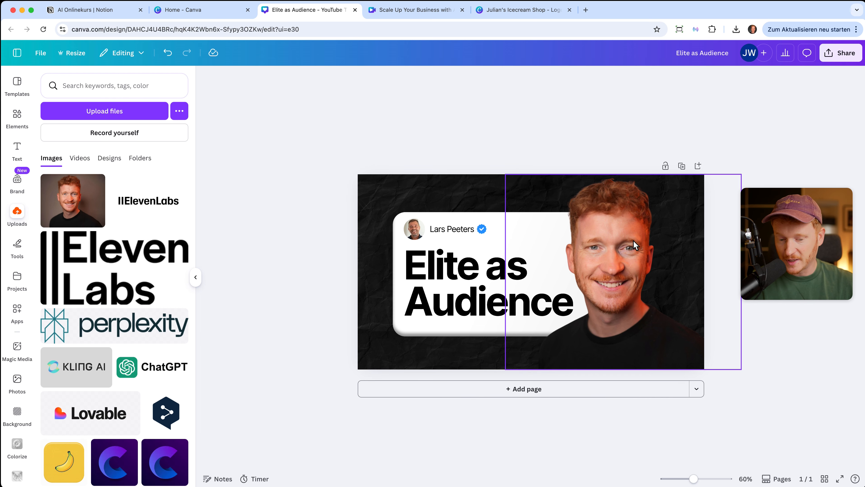
click(681, 166)
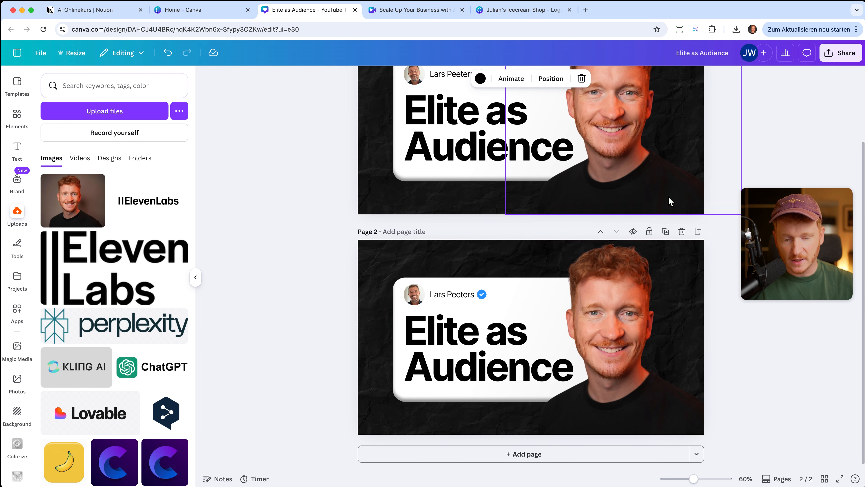
Delete Page 2's text box, portrait and crumpled black background, leaving a plain white page.
scroll(612, 336, up, 5)
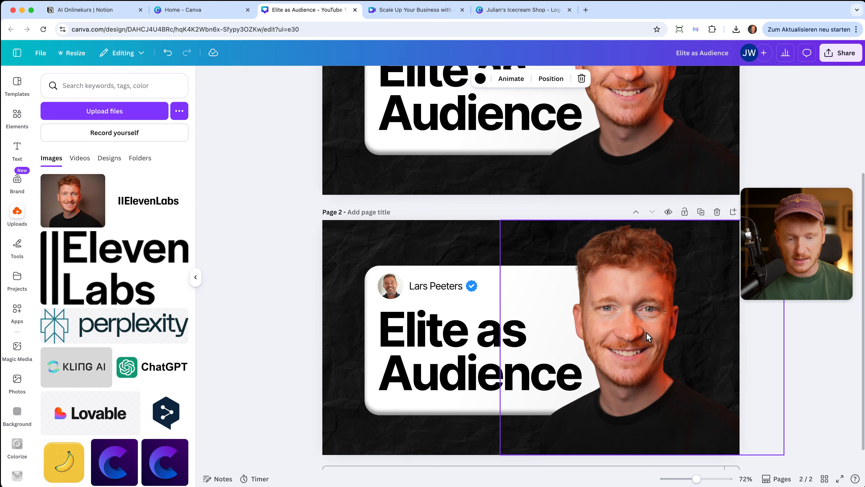
click(407, 253)
drag(280, 261, 686, 413)
key(Delete)
click(603, 376)
key(Delete)
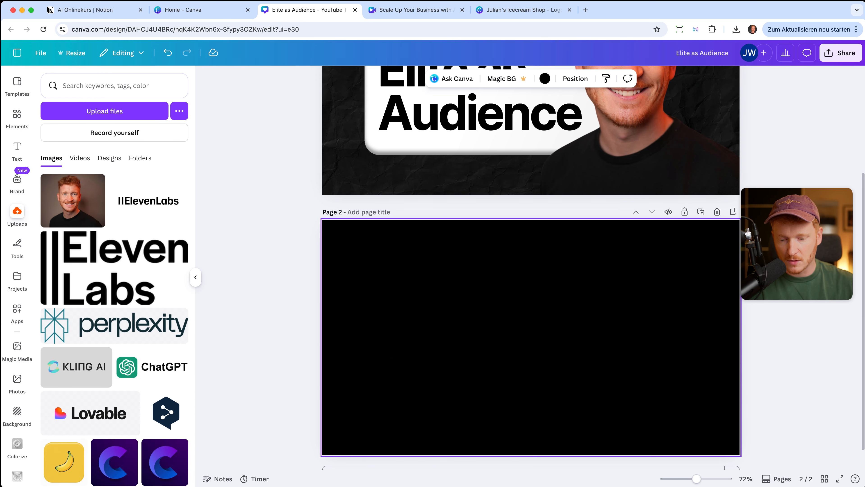
key(Delete)
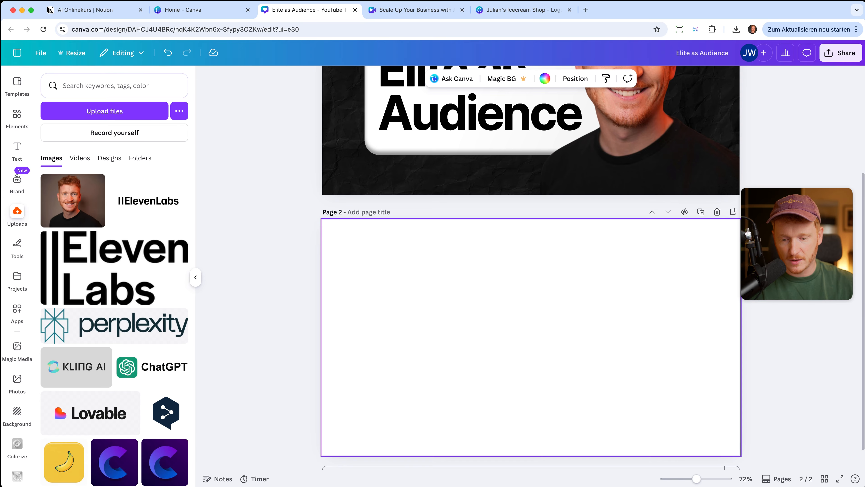
Add the uploaded portrait to Page 2 and enlarge it across the right side up to the top edge.
click(98, 212)
drag(588, 347, 701, 387)
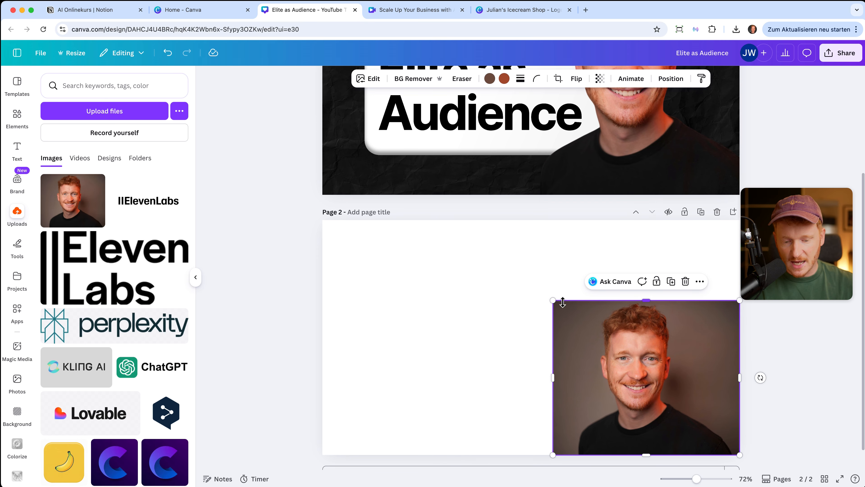
drag(553, 301, 456, 220)
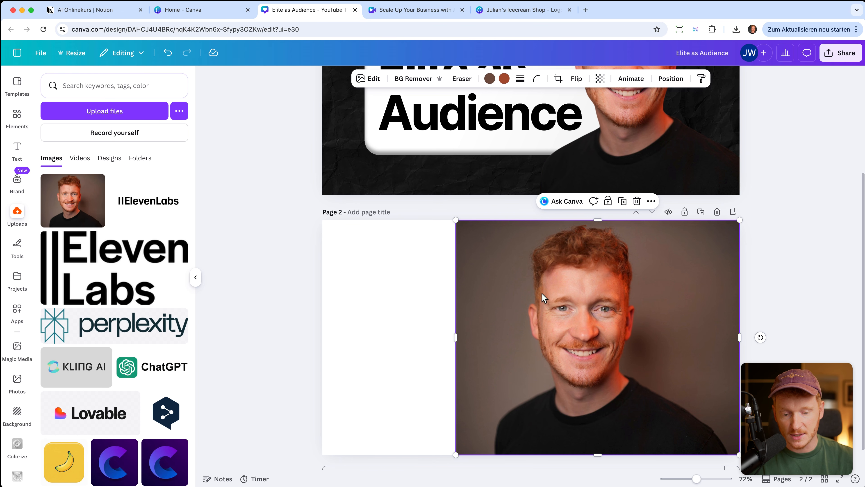
Use Magic Expand to stretch the portrait's frame to the page's left edge and generate.
click(370, 78)
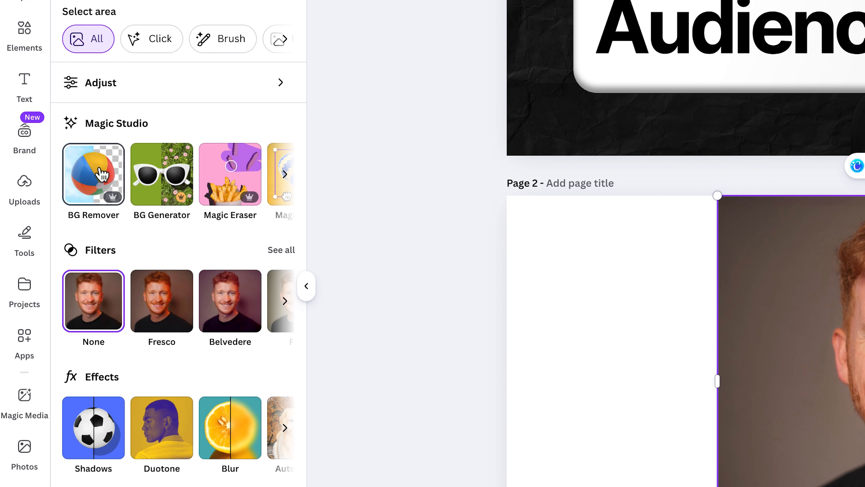
scroll(173, 179, right, 3)
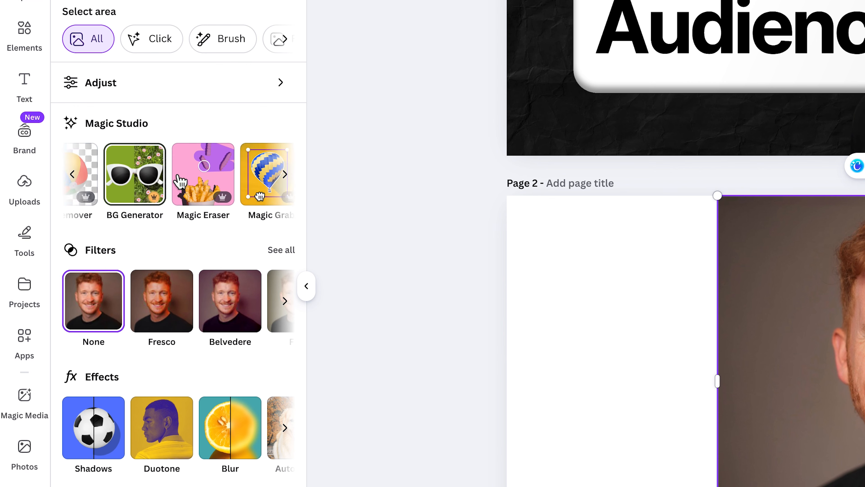
scroll(195, 182, left, 3)
scroll(204, 186, right, 3)
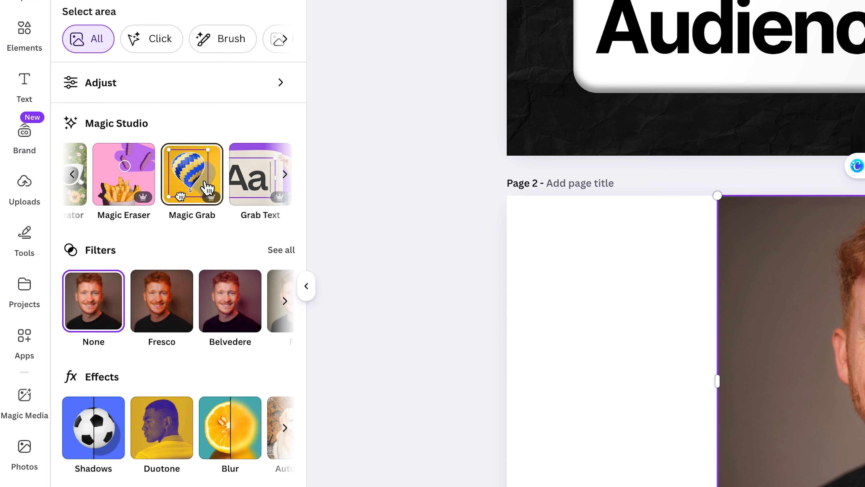
scroll(221, 190, right, 3)
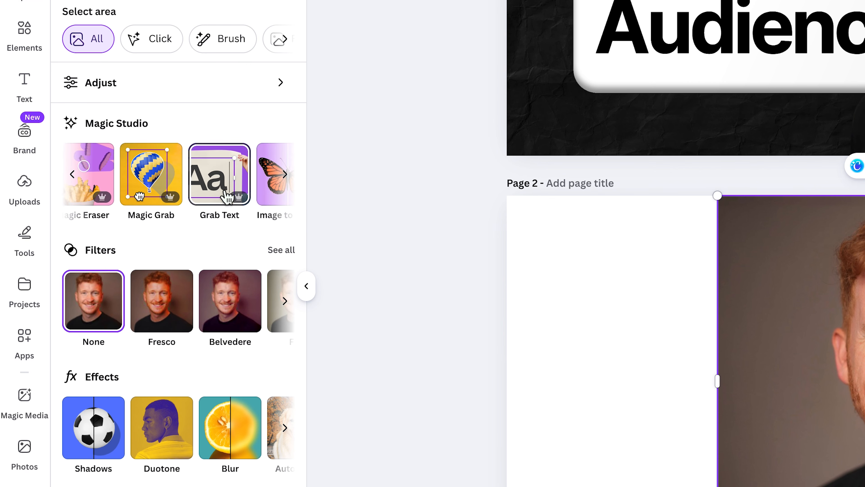
scroll(228, 194, right, 2)
scroll(227, 195, right, 2)
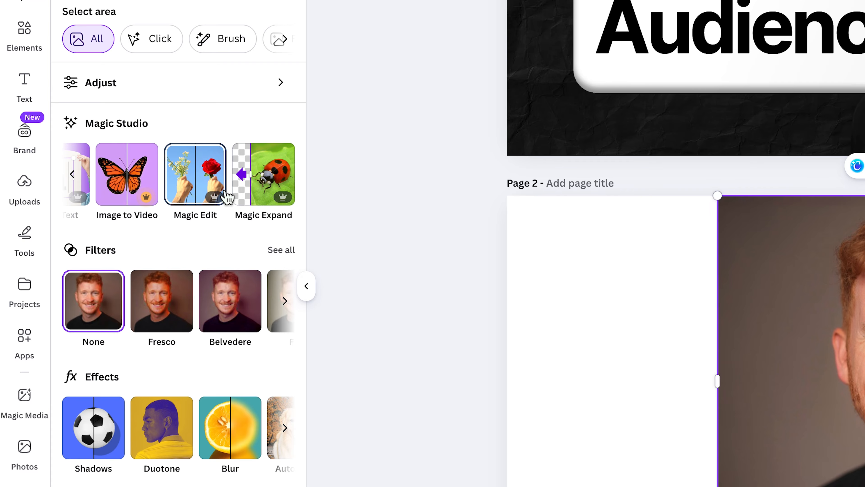
click(252, 187)
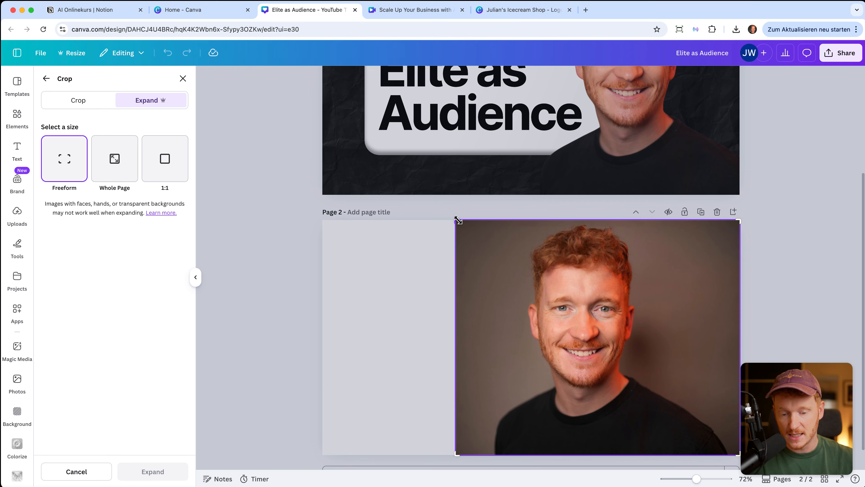
drag(717, 197, 575, 199)
drag(367, 222, 323, 222)
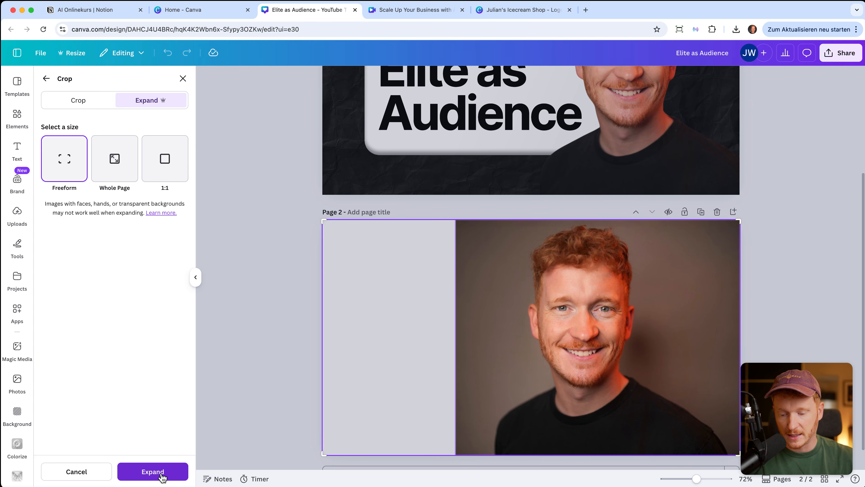
click(152, 471)
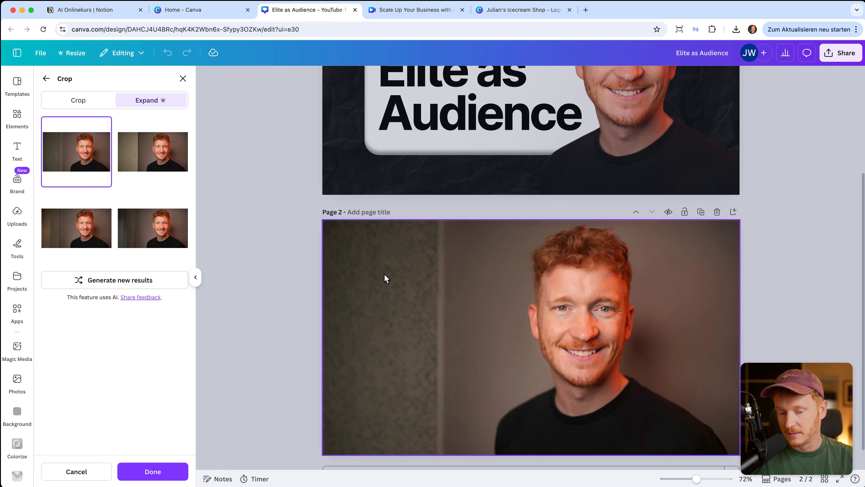
Compare several sets of expanded versions, regenerating twice, and keep the chosen expansion.
click(156, 178)
click(153, 228)
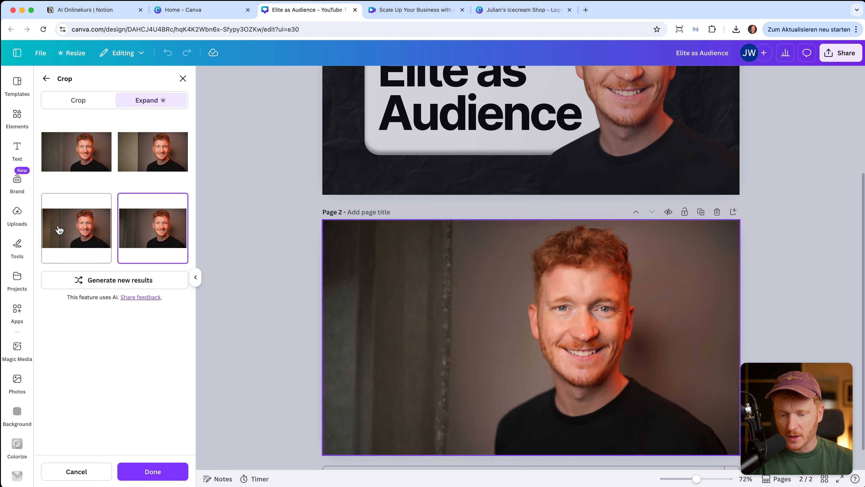
click(68, 244)
click(102, 284)
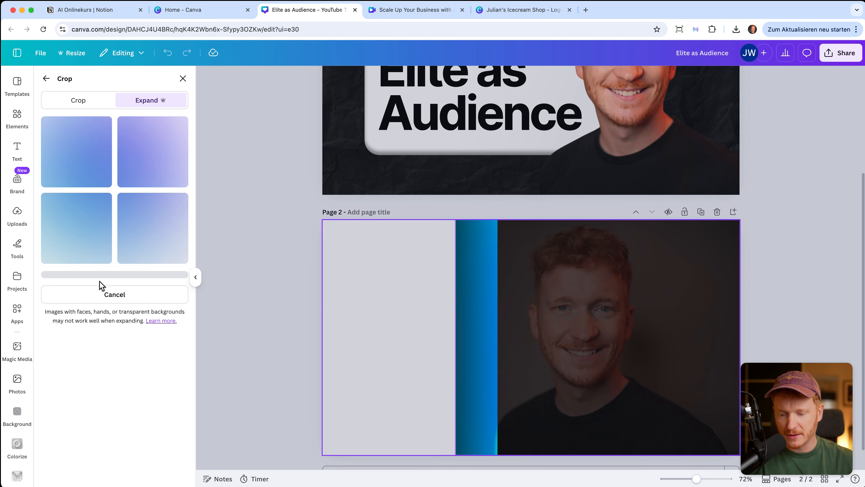
click(151, 147)
click(149, 226)
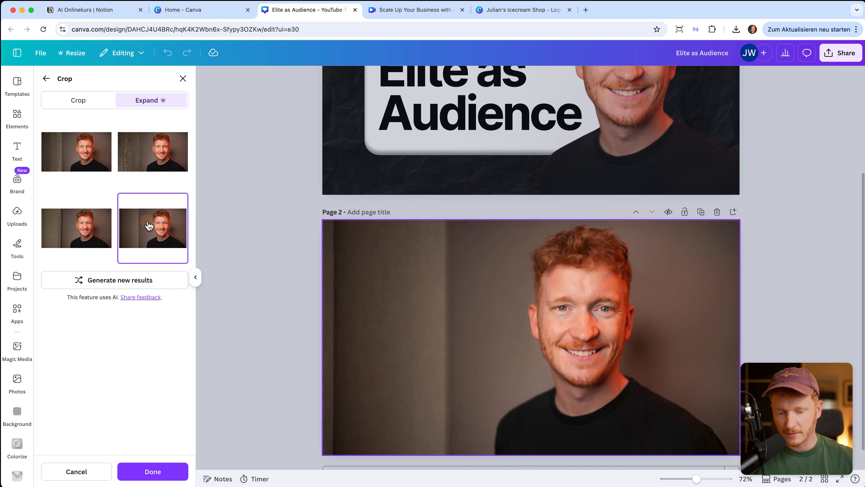
click(138, 281)
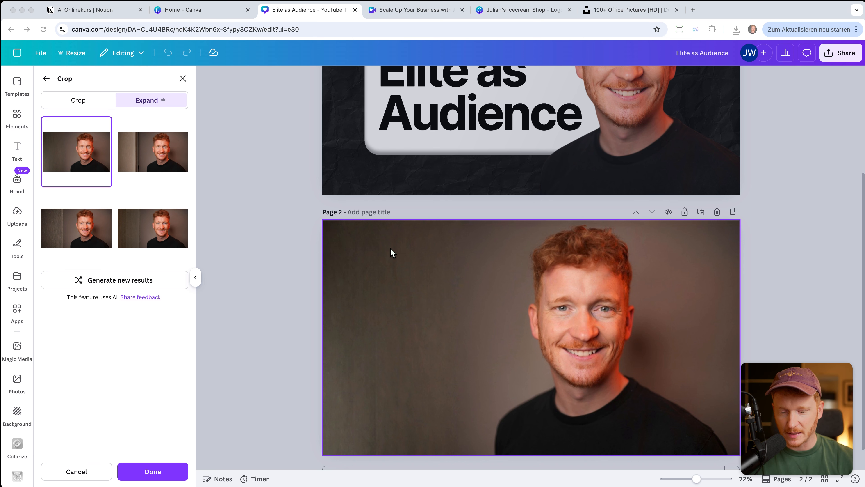
click(48, 79)
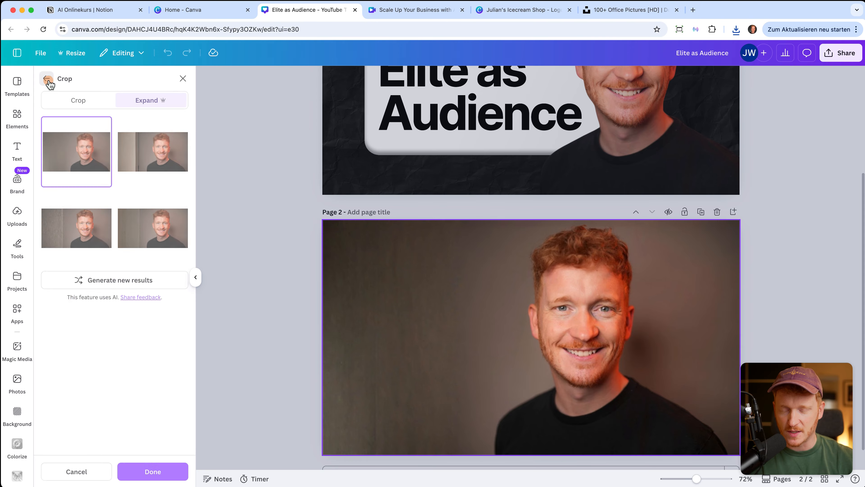
scroll(138, 213, right, 1)
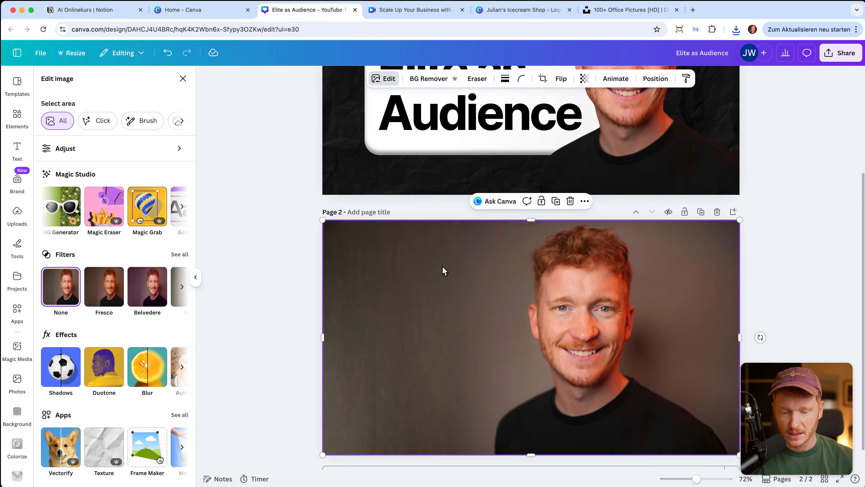
Add a blank Page 3 and drag the downloaded desk photo from the browser's downloads onto it.
click(731, 214)
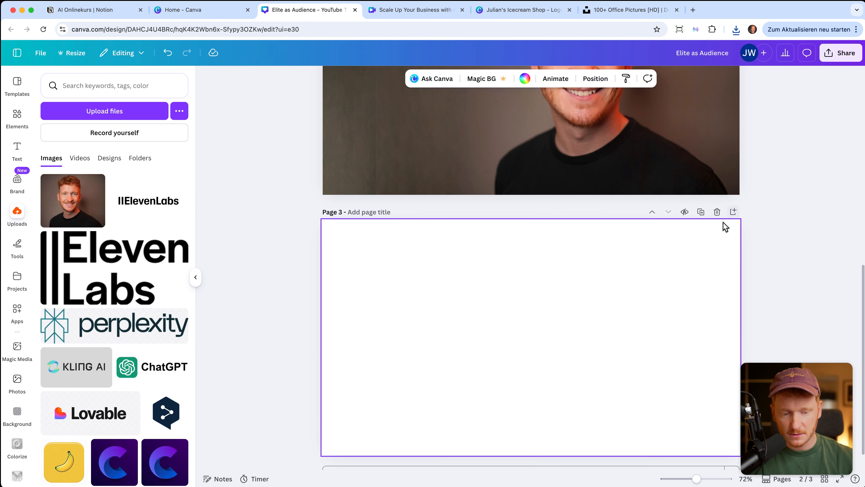
click(736, 30)
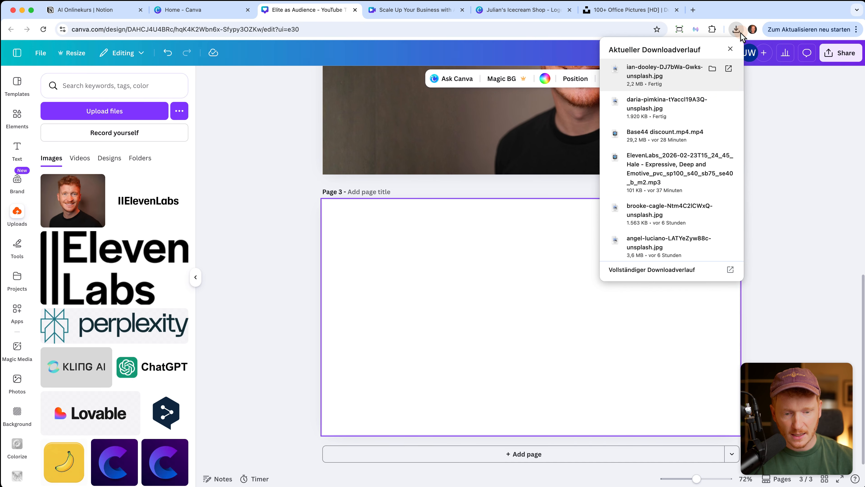
drag(657, 72, 454, 332)
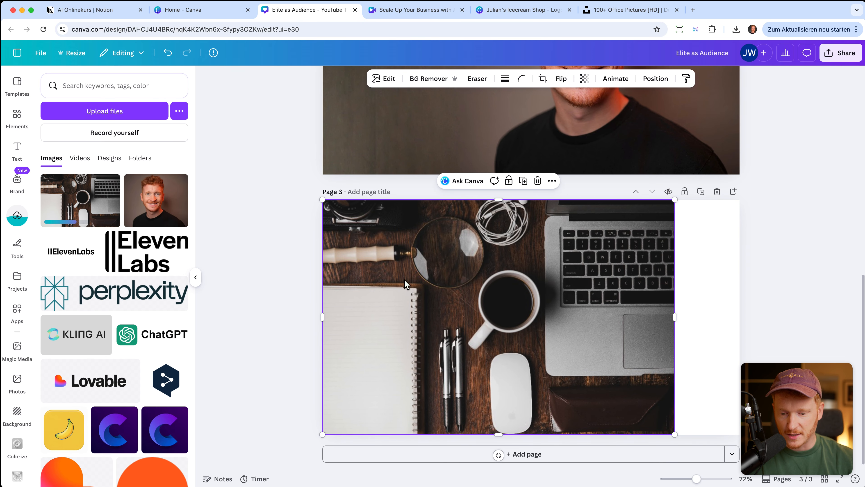
click(384, 78)
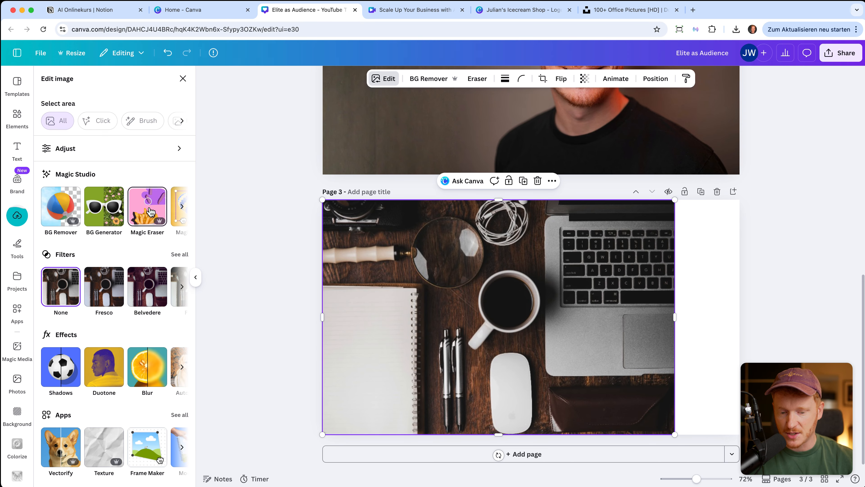
Try erasing the outlined computer mouse with Magic Eraser, then undo that attempt.
click(152, 213)
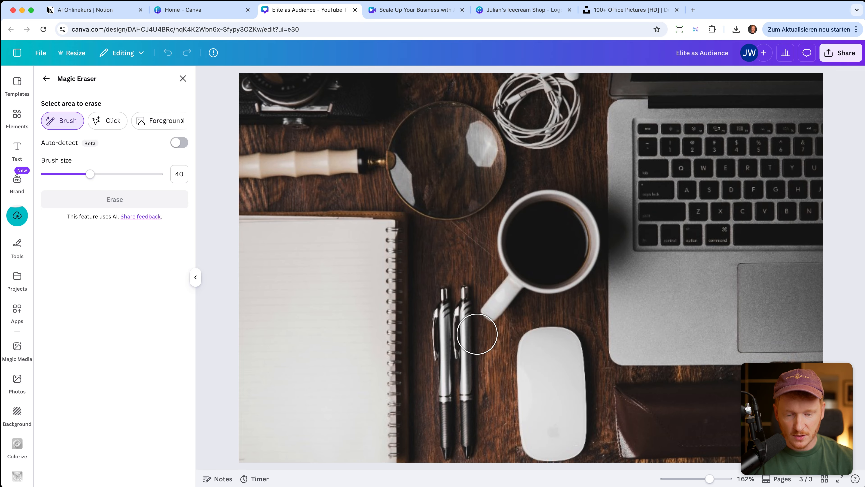
drag(526, 345, 530, 345)
mouse_move(569, 349)
mouse_down()
mouse_move(570, 434)
mouse_move(532, 440)
mouse_move(521, 390)
mouse_move(546, 361)
mouse_move(546, 415)
mouse_up()
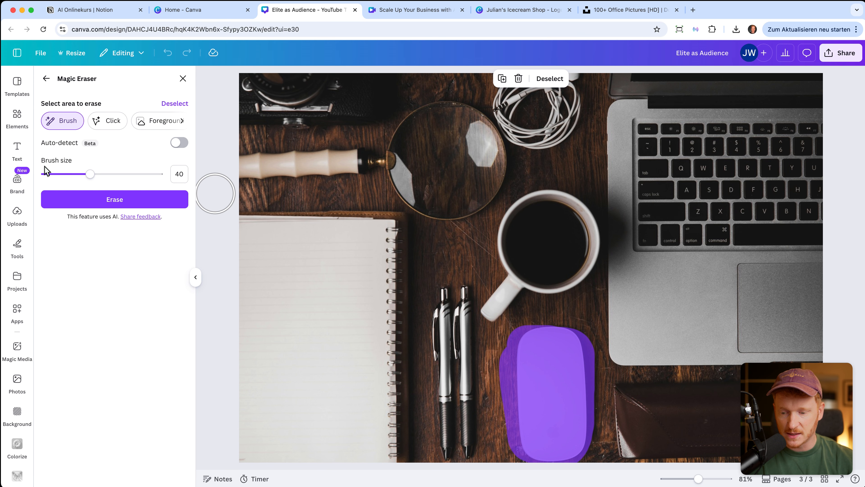
click(100, 204)
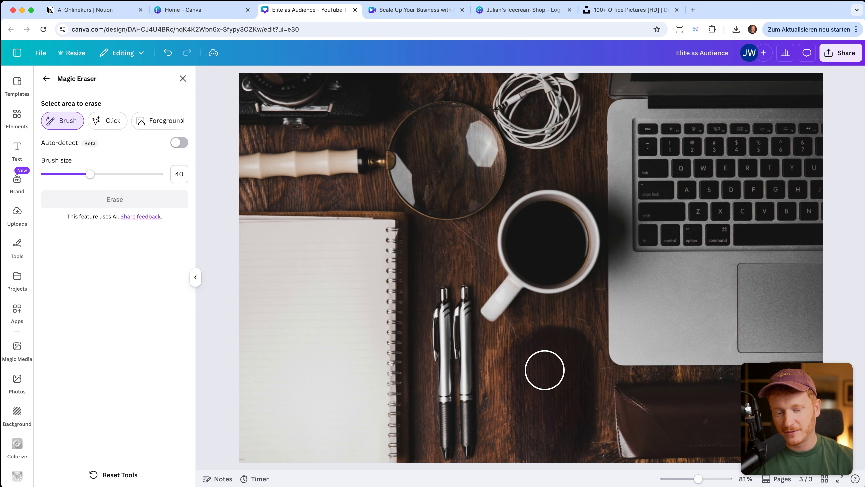
click(167, 52)
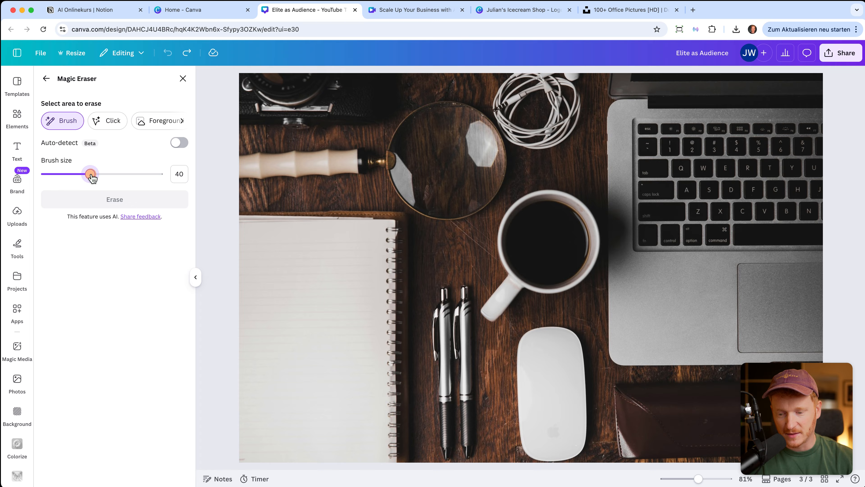
Set the eraser brush size to 56, paint over the whole mouse and erase it.
drag(90, 174, 108, 174)
mouse_move(536, 333)
mouse_down()
mouse_move(535, 388)
mouse_move(567, 340)
mouse_move(564, 454)
mouse_up()
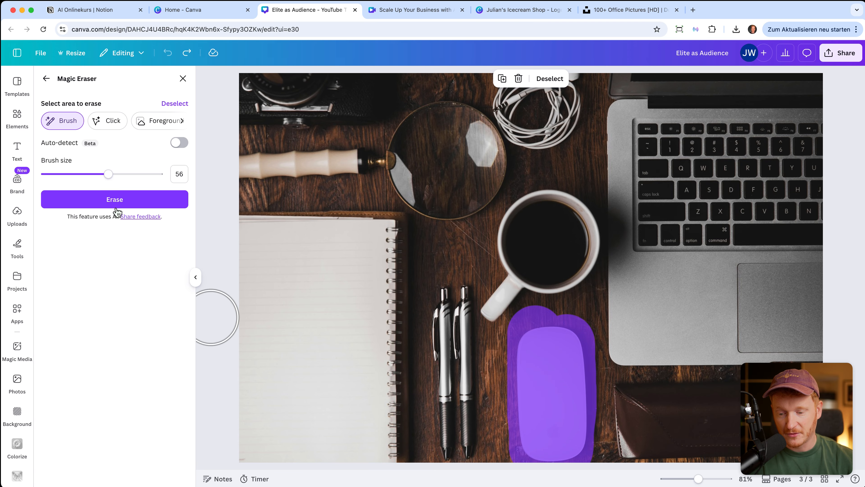
click(117, 201)
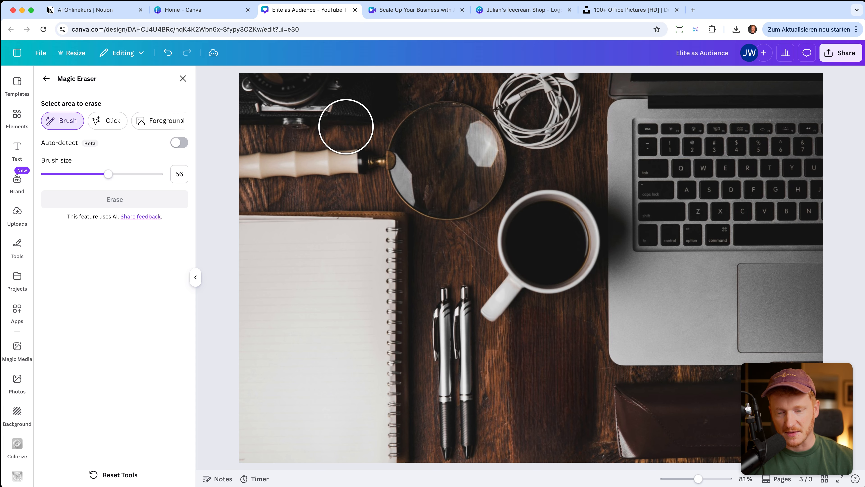
scroll(420, 216, down, 3)
scroll(420, 216, down, 3)
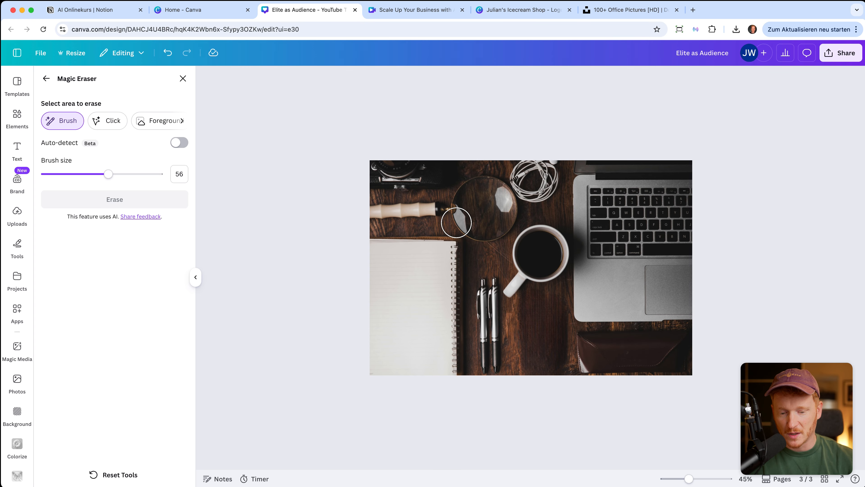
Test-erase the coffee mug, then undo it so the mug stays in place.
mouse_move(513, 292)
mouse_down()
mouse_move(529, 237)
mouse_move(550, 238)
mouse_move(554, 250)
mouse_move(548, 276)
mouse_move(535, 278)
mouse_move(570, 249)
mouse_up()
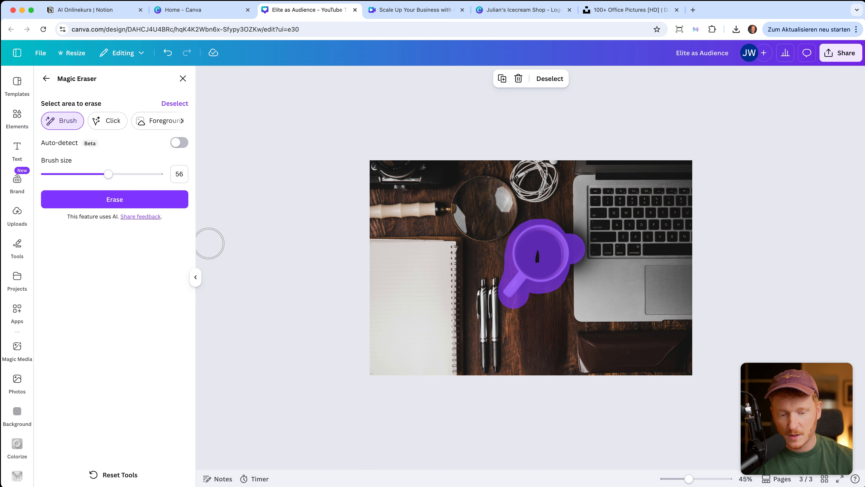
click(128, 206)
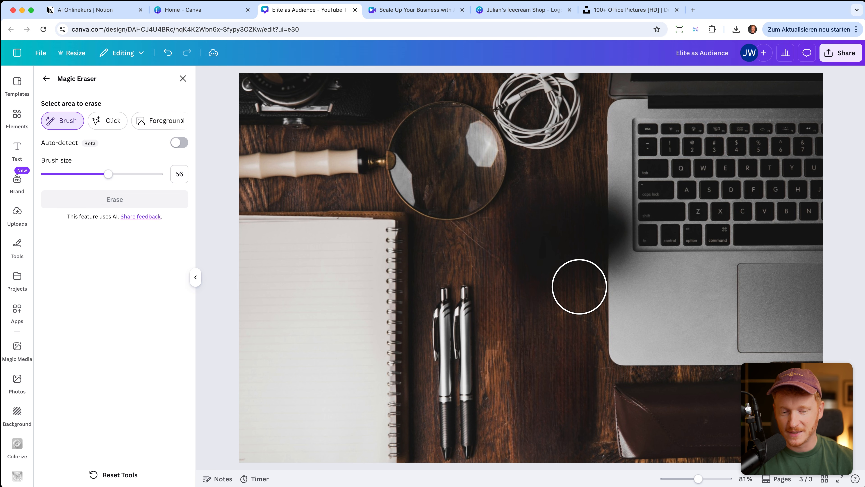
scroll(545, 266, down, 5)
click(166, 54)
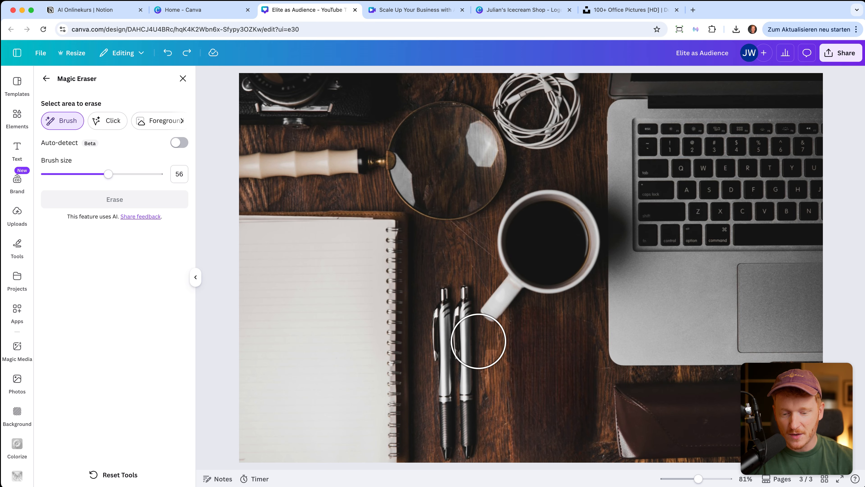
Magic Expand the desk photo to the page's right edge and keep the first generated variant.
click(46, 81)
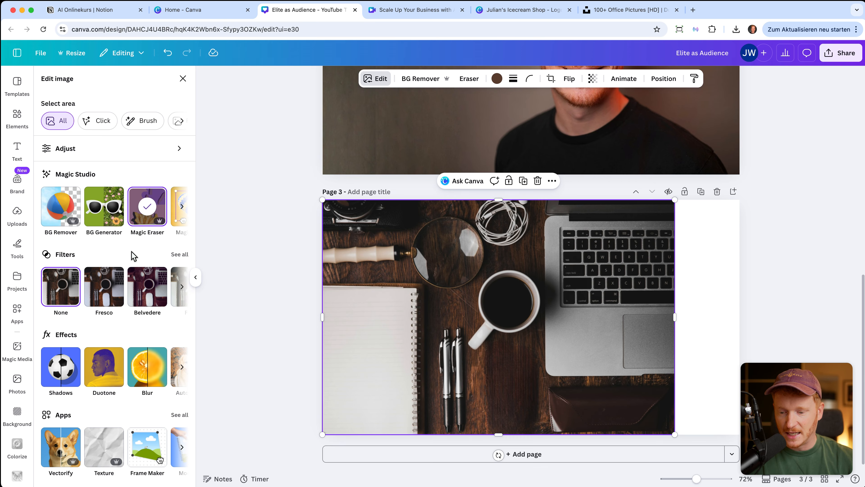
scroll(143, 212, right, 5)
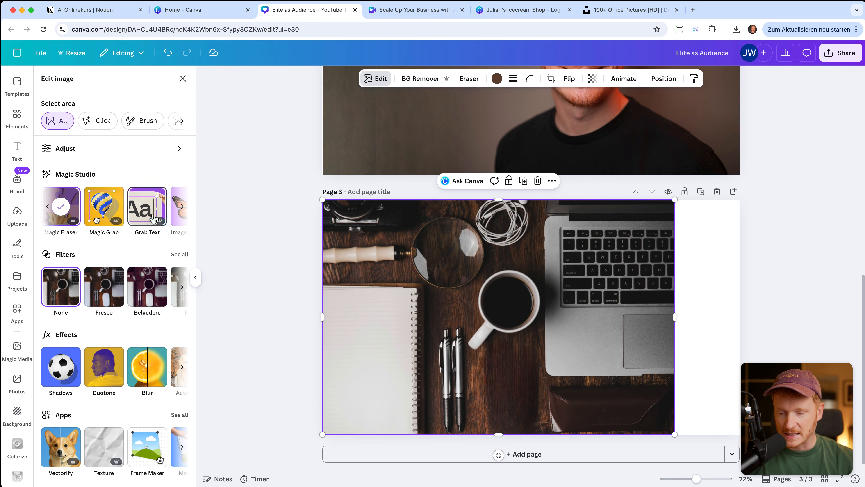
click(162, 215)
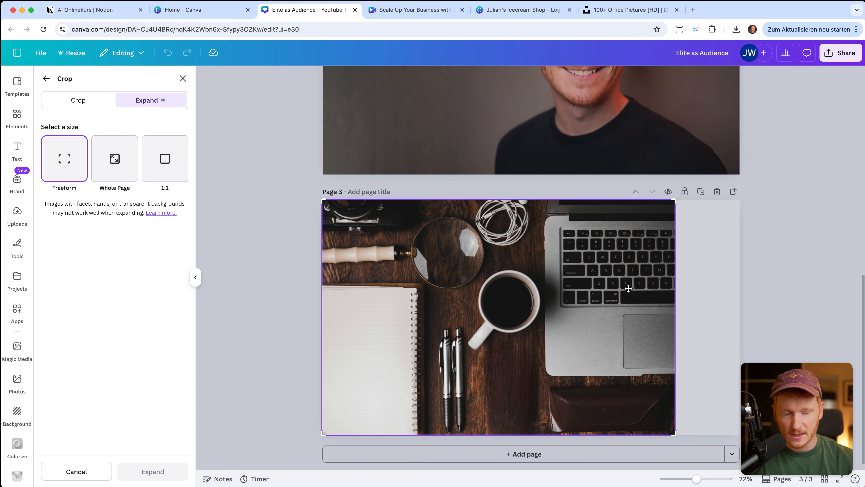
drag(674, 200, 741, 200)
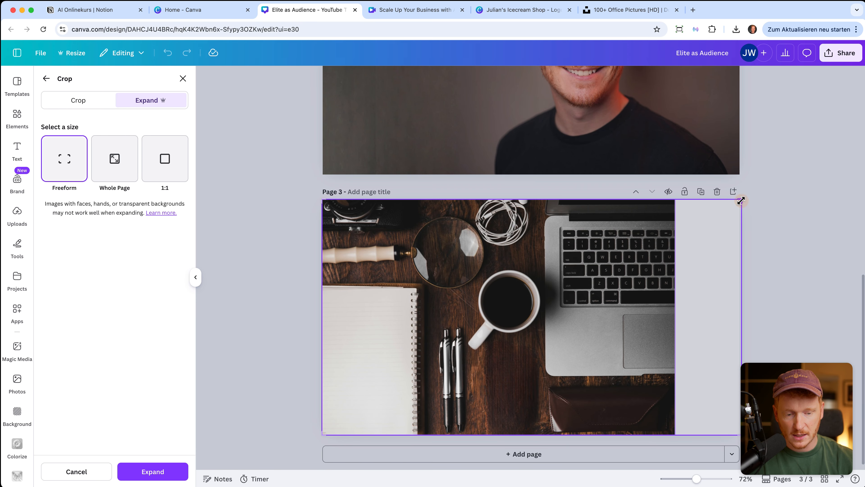
click(153, 472)
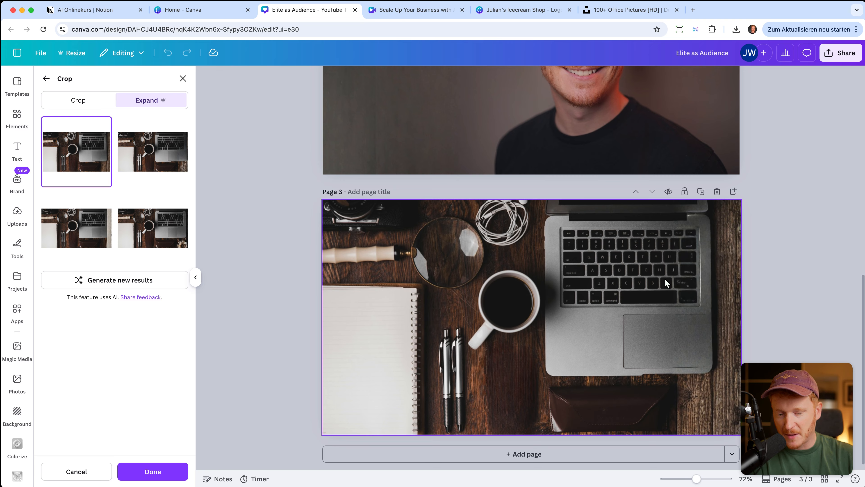
click(81, 231)
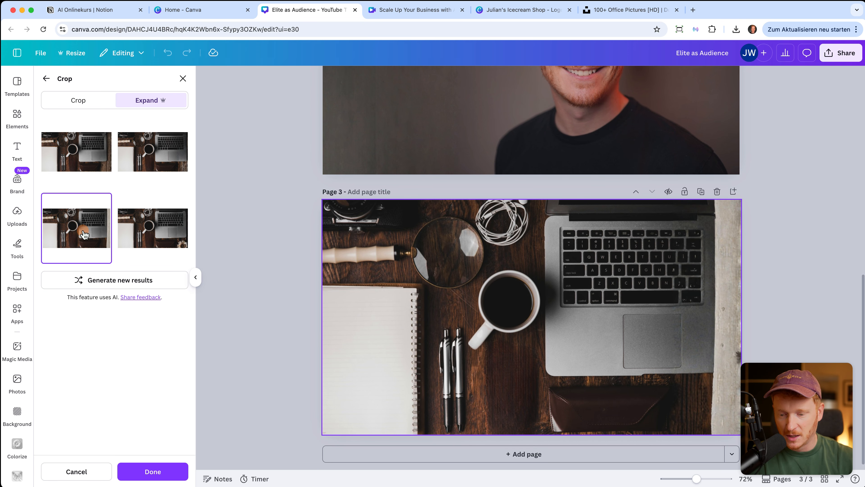
click(107, 162)
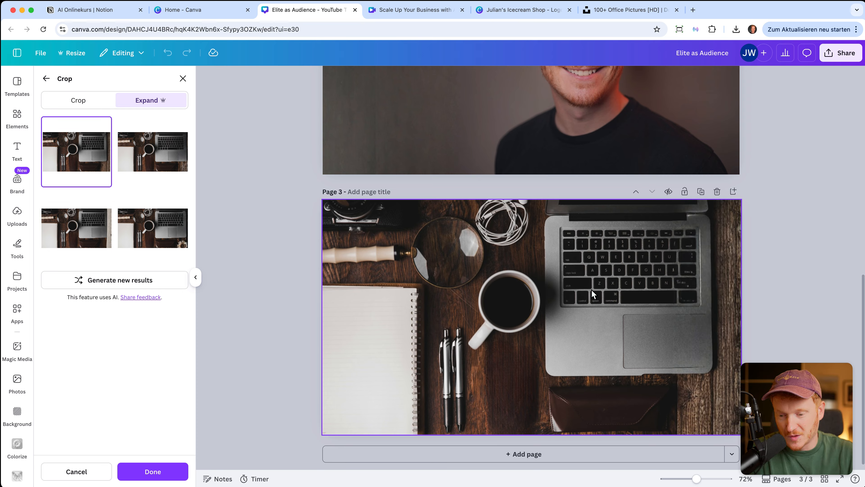
click(46, 78)
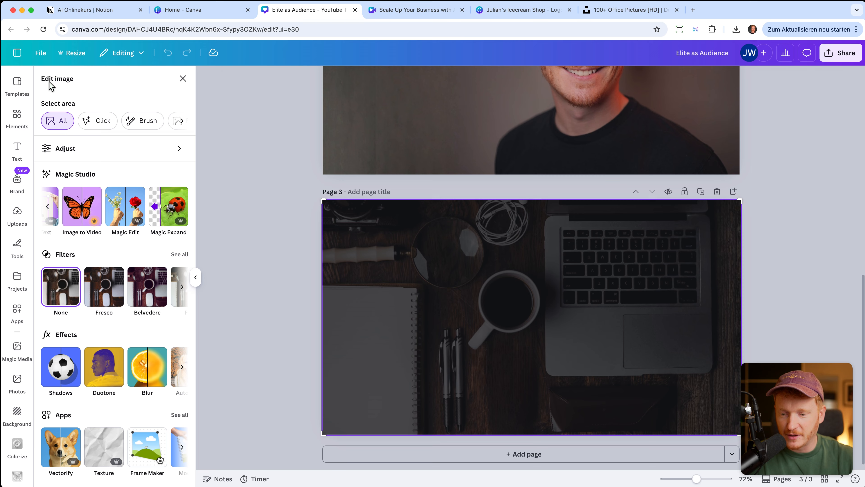
Brush over the coffee and Magic Edit it with 'make it a red liquid', keeping the first result.
scroll(141, 222, right, 3)
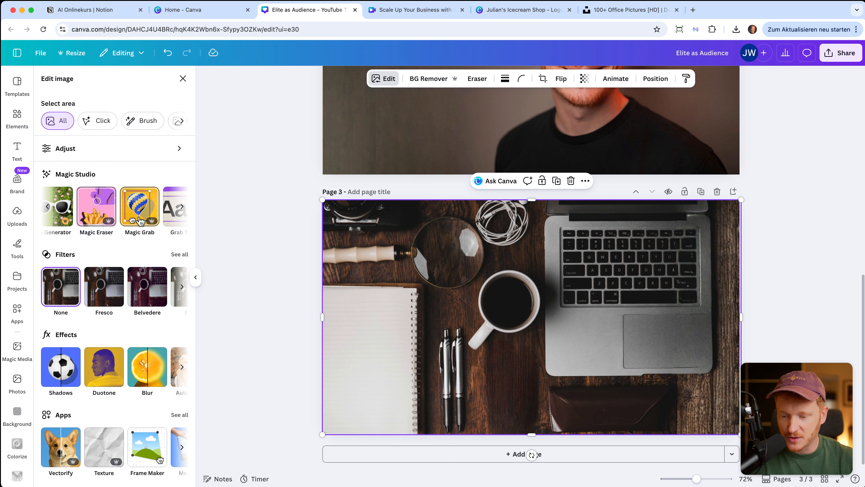
scroll(140, 221, right, 2)
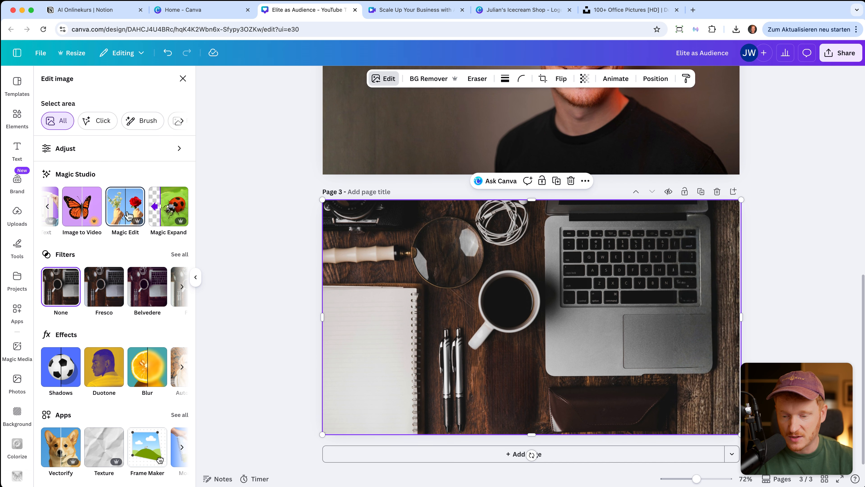
click(129, 215)
mouse_move(473, 240)
mouse_down()
mouse_move(494, 222)
mouse_move(515, 240)
mouse_move(514, 256)
mouse_move(475, 263)
mouse_up()
text(make it a red liqui)
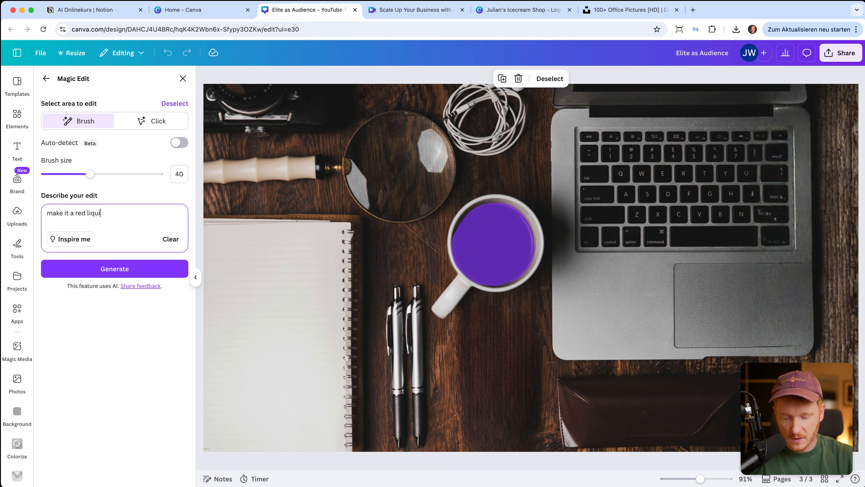
text(d)
click(71, 269)
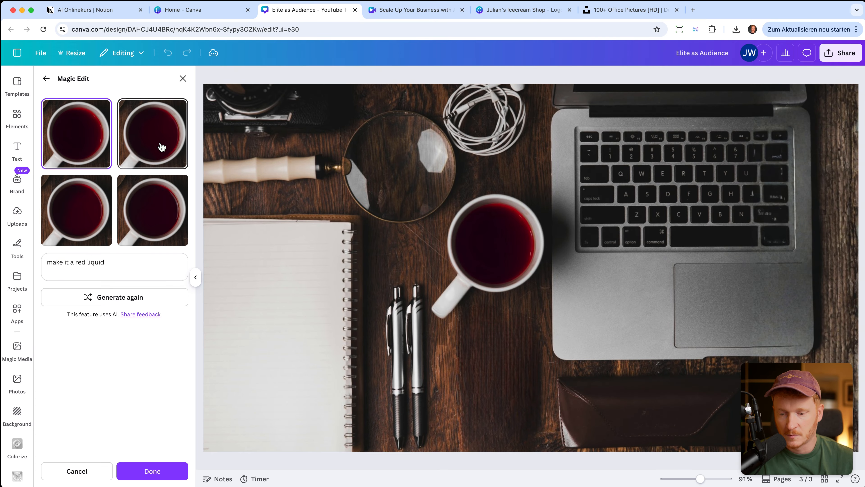
scroll(475, 280, down, 5)
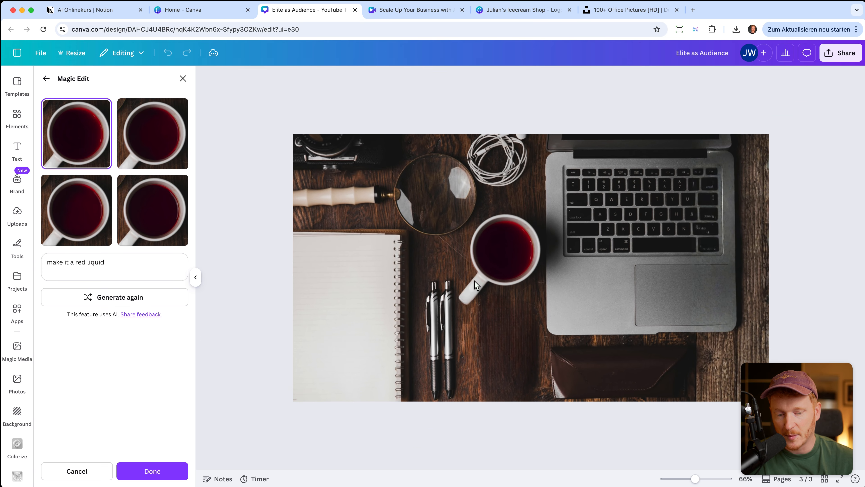
click(47, 79)
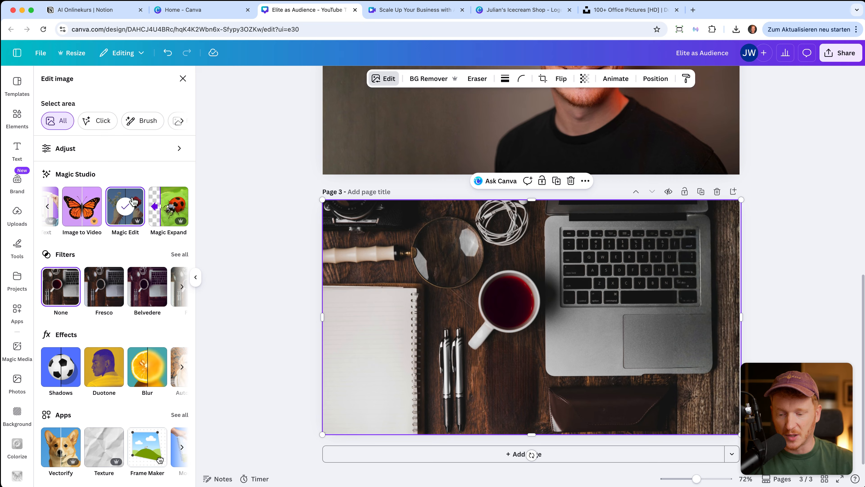
Browse the Magic Studio and Effects carousels, then go to the 'Home - Canva' browser tab.
scroll(85, 204, left, 6)
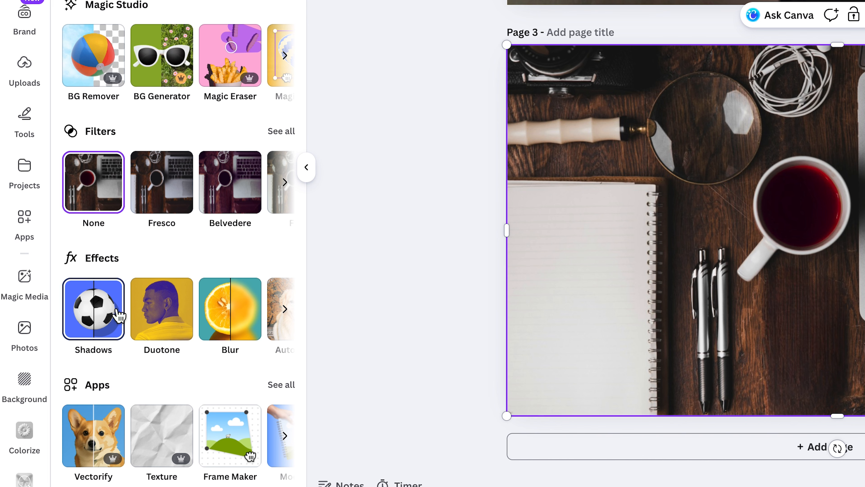
scroll(195, 316, right, 5)
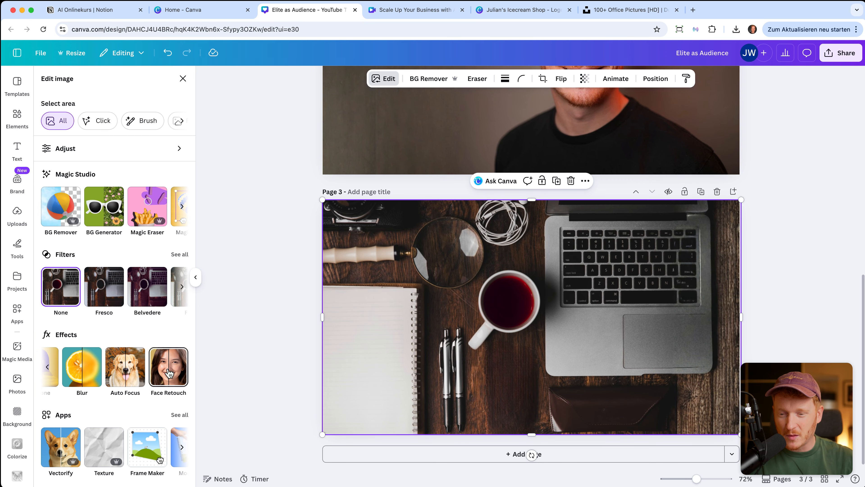
click(215, 14)
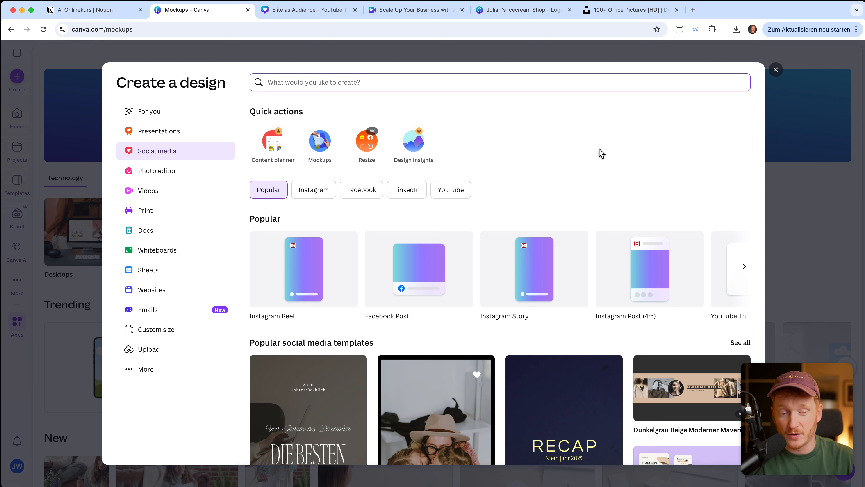
Close the Create a design dialog and open the Desktops mockups under Technology.
click(776, 70)
scroll(634, 243, down, 3)
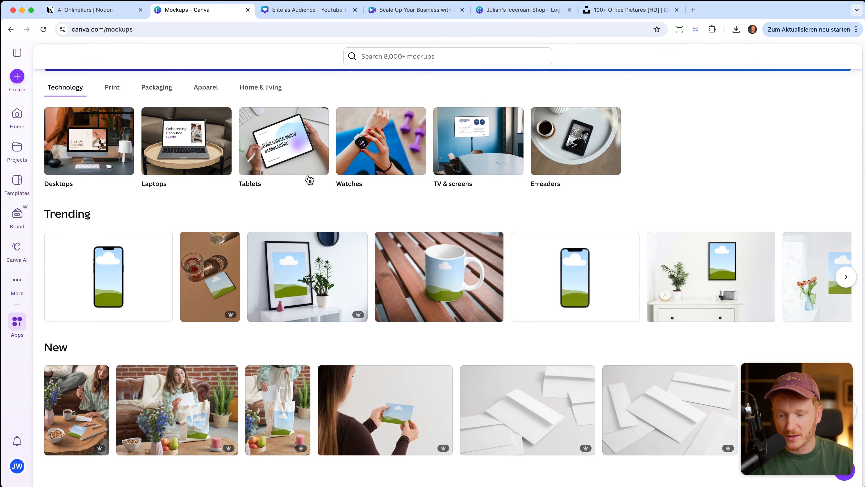
click(108, 152)
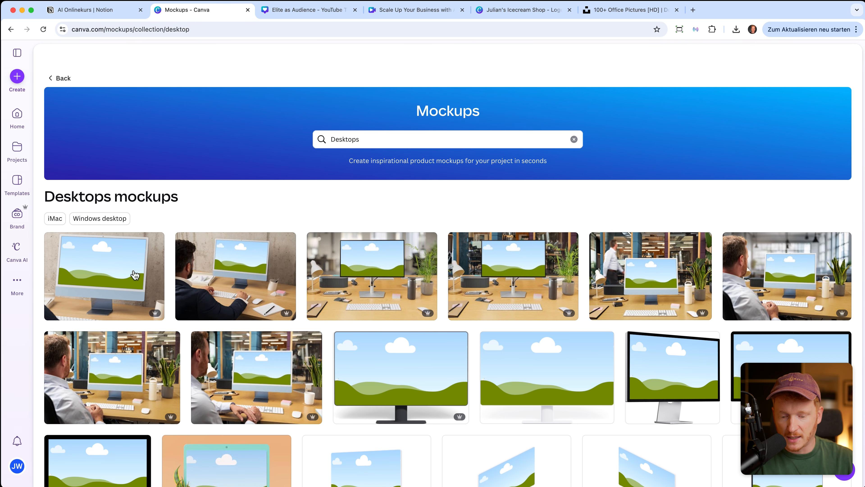
Put the FERTIG IN 3MIN thumbnail on a desktop mockup, then open the similar phone-in-hand mockup.
click(530, 365)
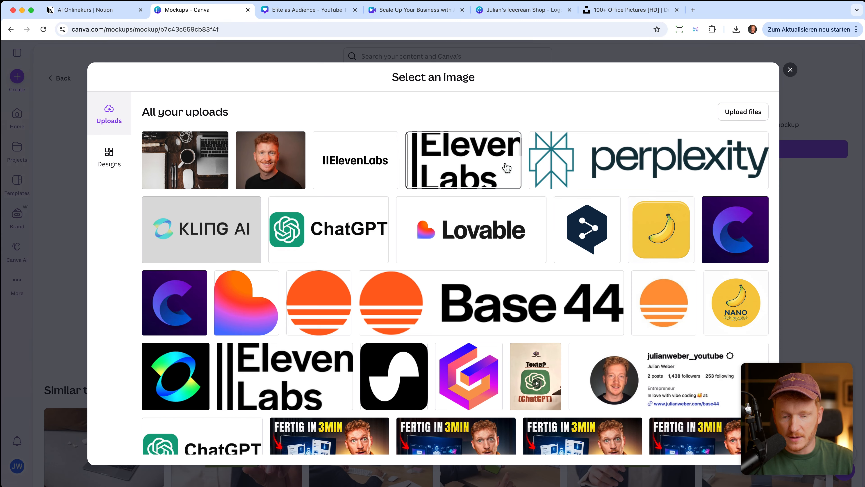
scroll(500, 236, down, 3)
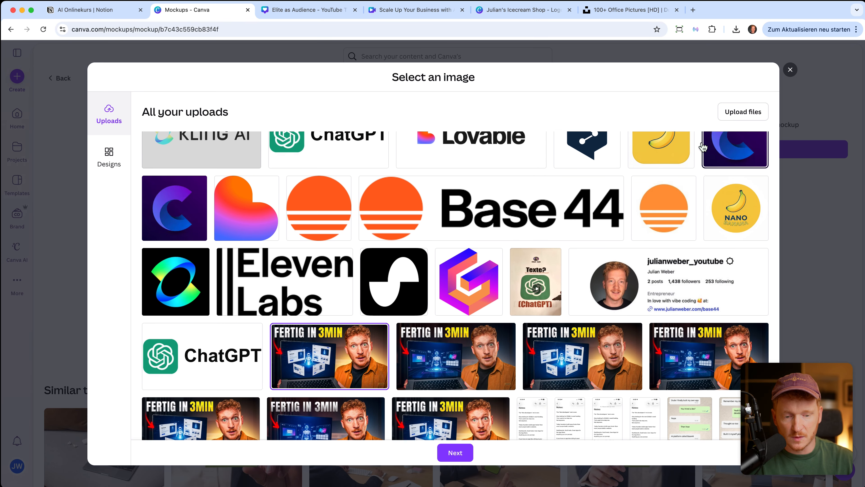
click(455, 461)
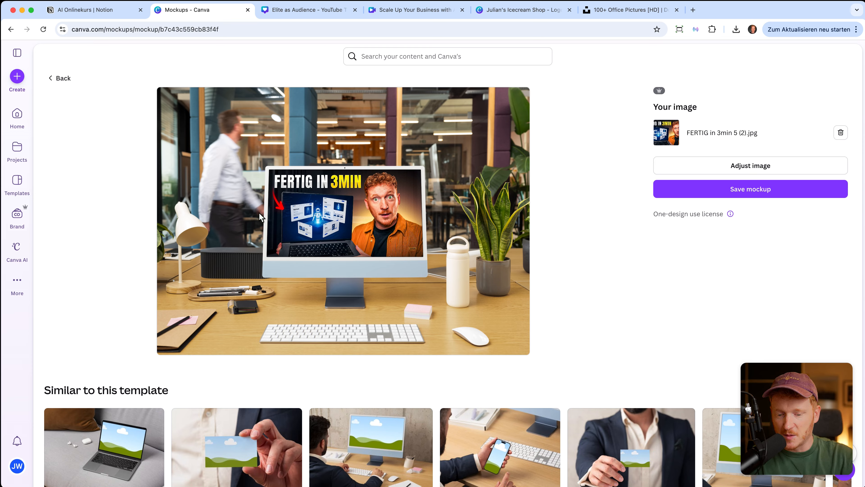
scroll(259, 216, down, 3)
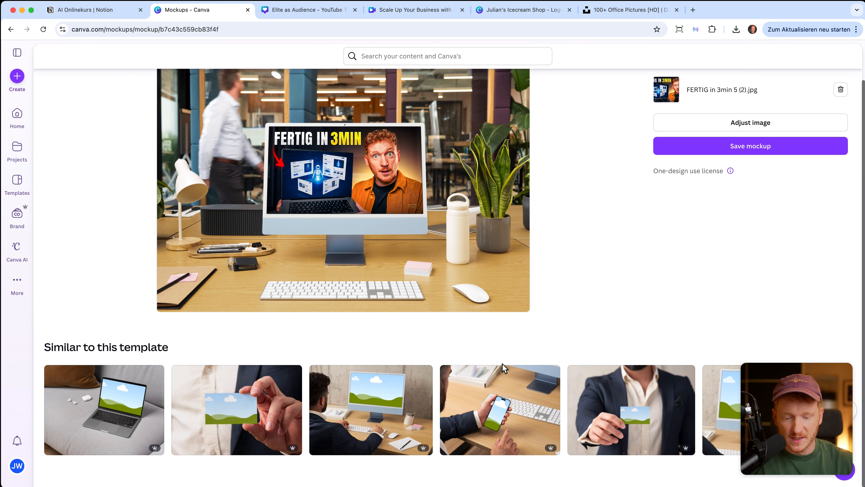
click(504, 414)
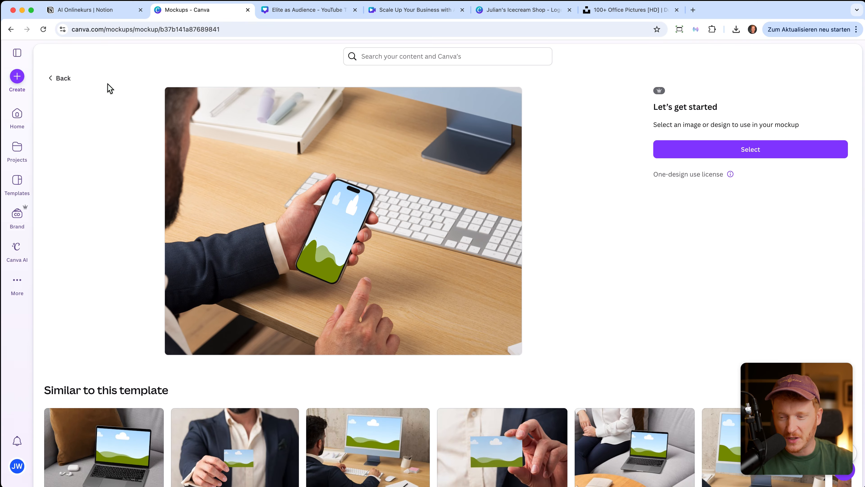
Search the Create a design chooser for 'business' formats.
click(22, 79)
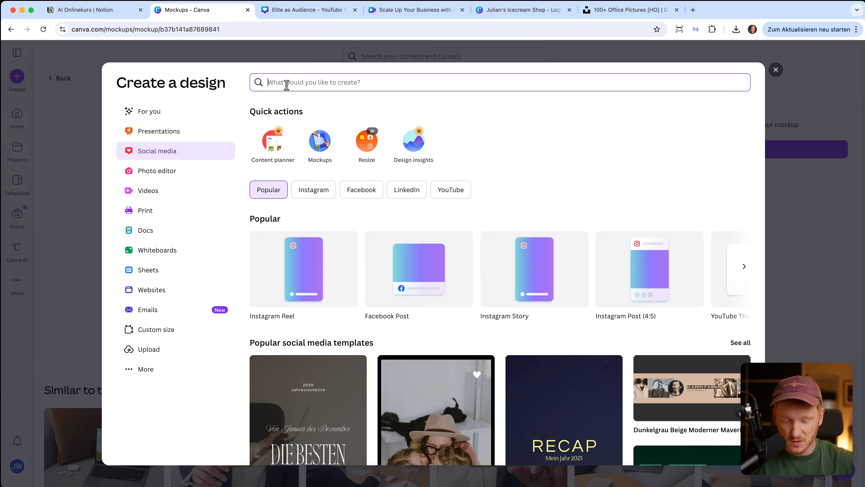
text(business)
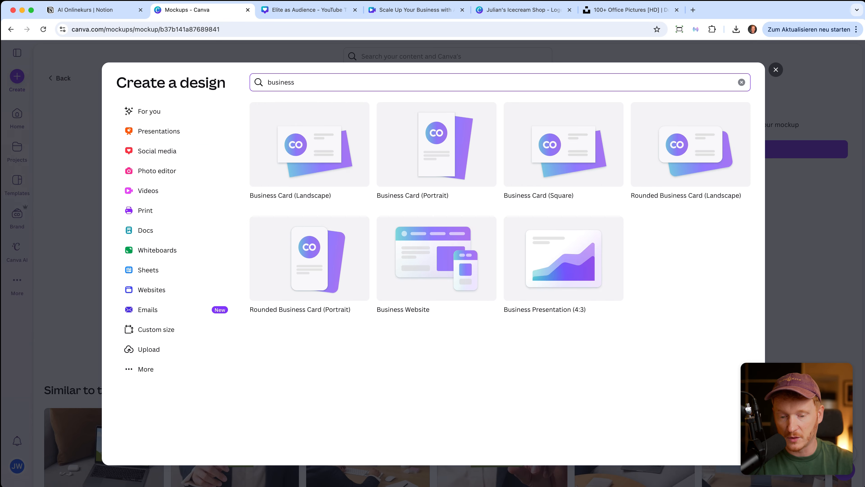